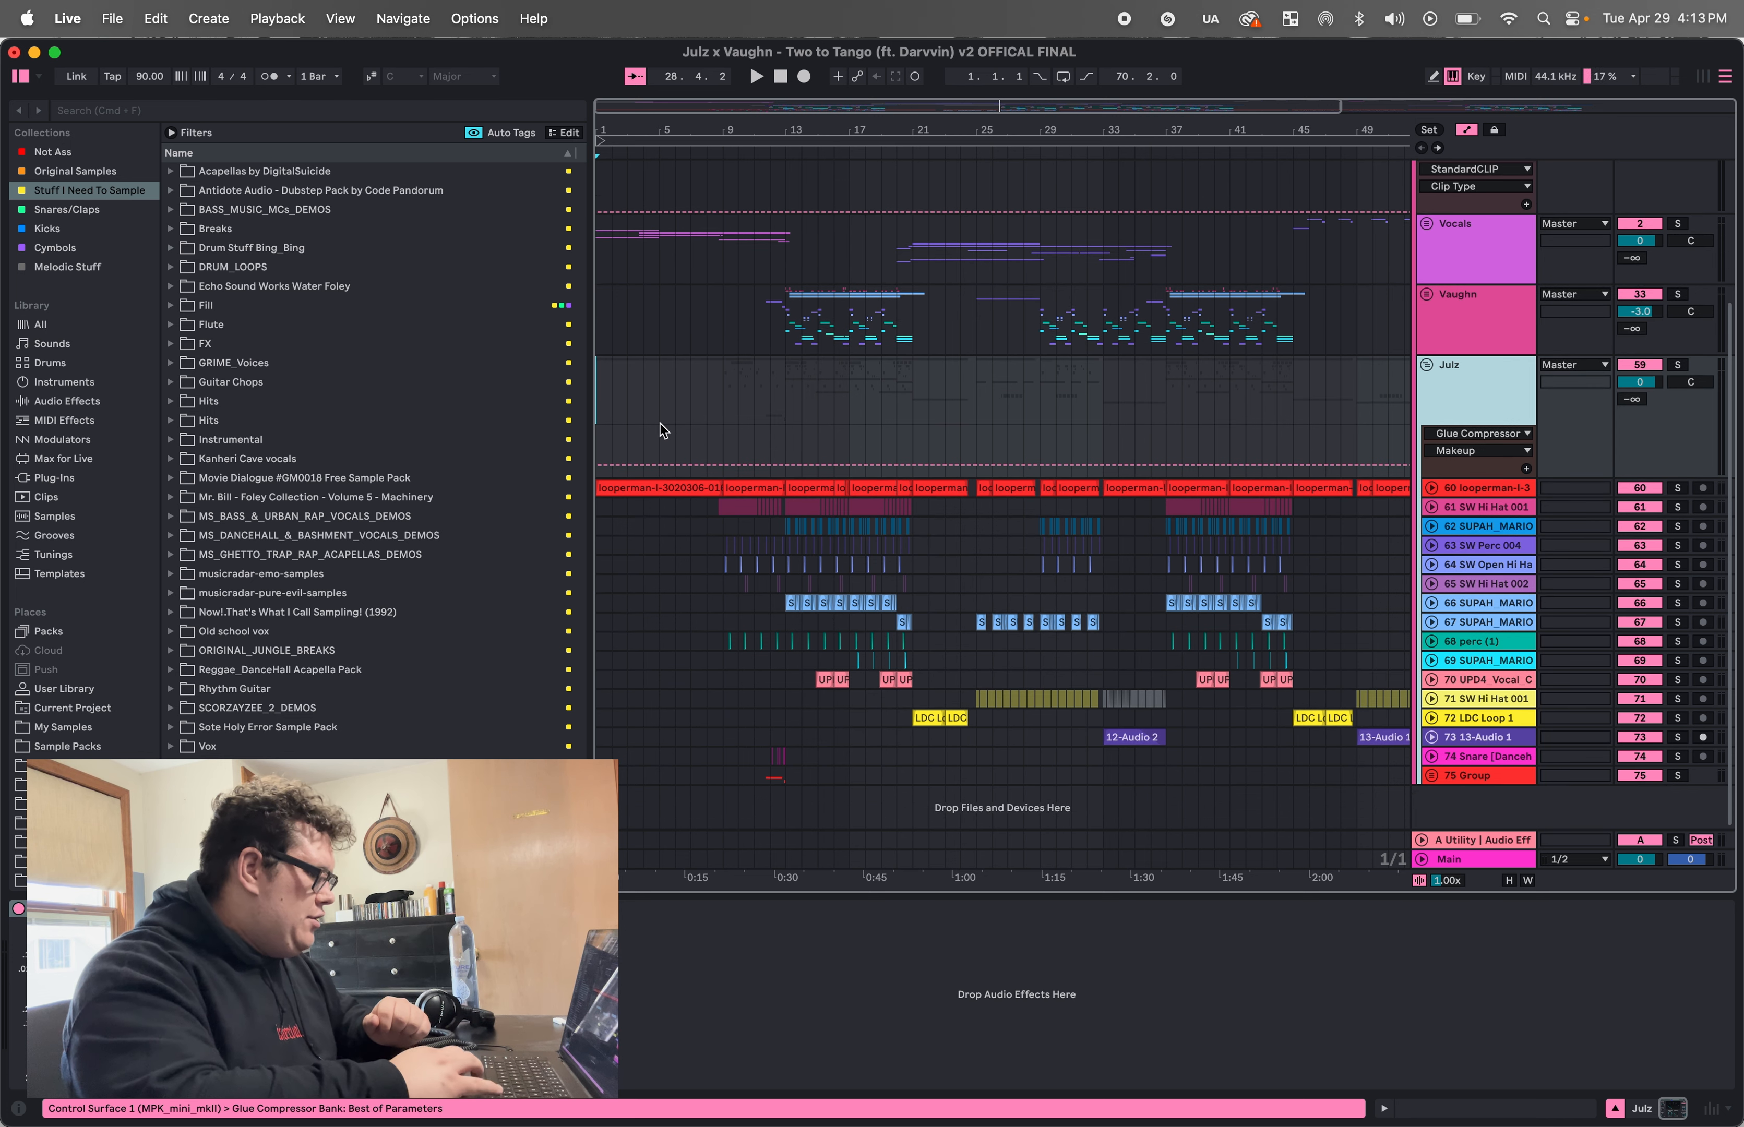
Step: Solo the looperman melody track in the Julz group and play its opening section from bar 1
left_click(839, 489)
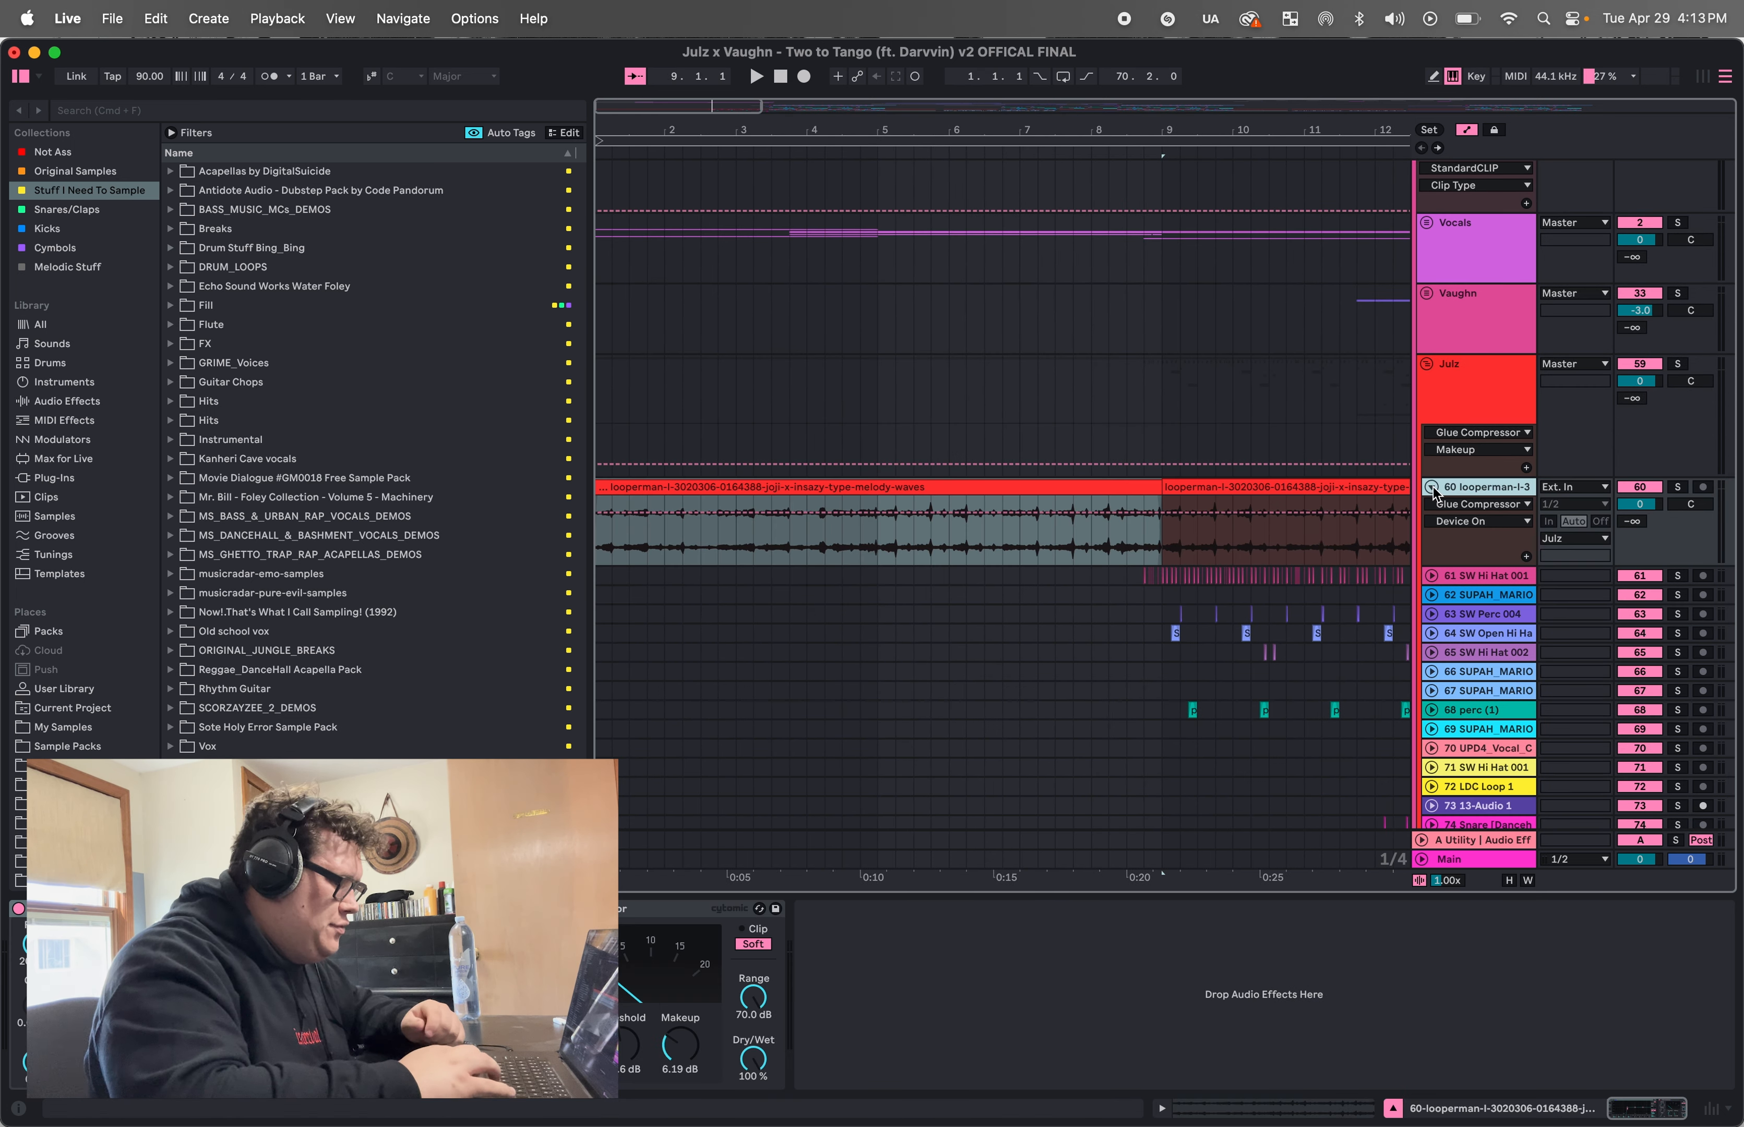
left_click(1680, 488)
key("space")
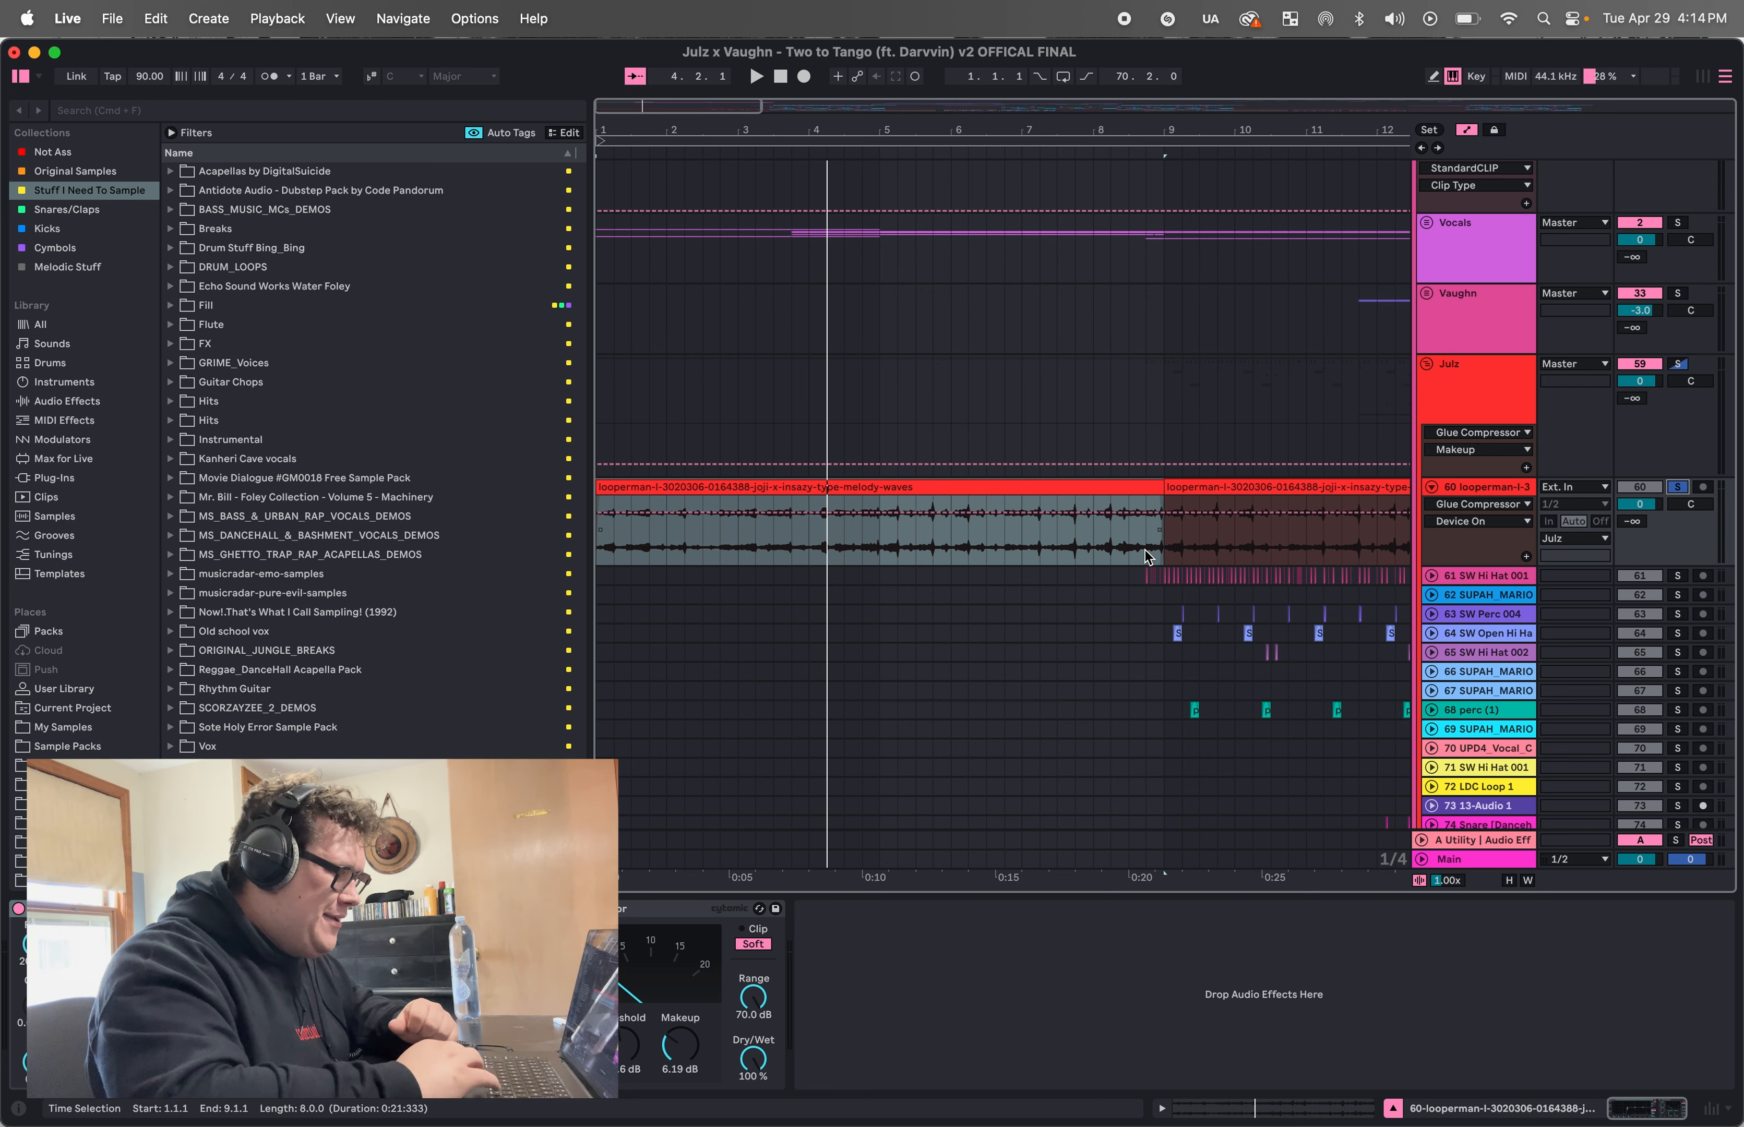
Step: Solo the whole Julz group and play it from bar 9 up to bar 13
scroll(1148, 557, "down", 2)
scroll(1148, 557, "right", 1)
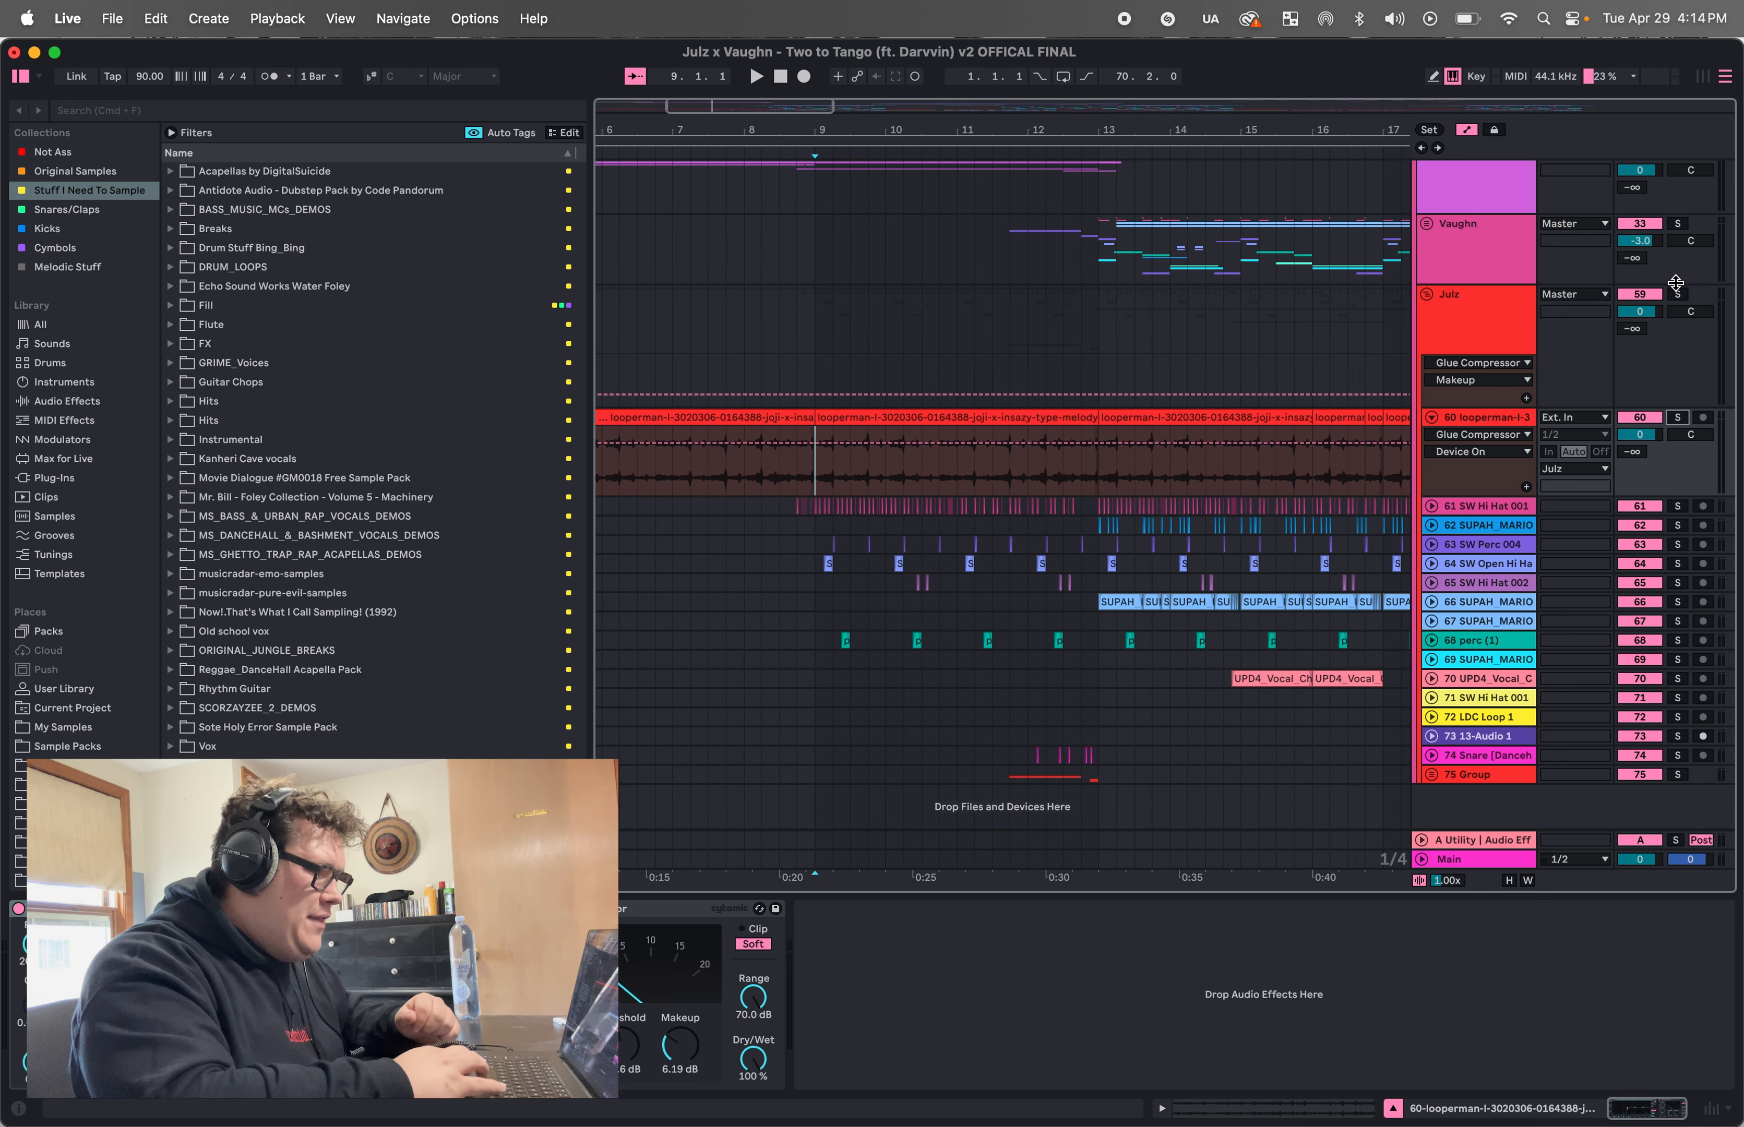
left_click(1675, 292)
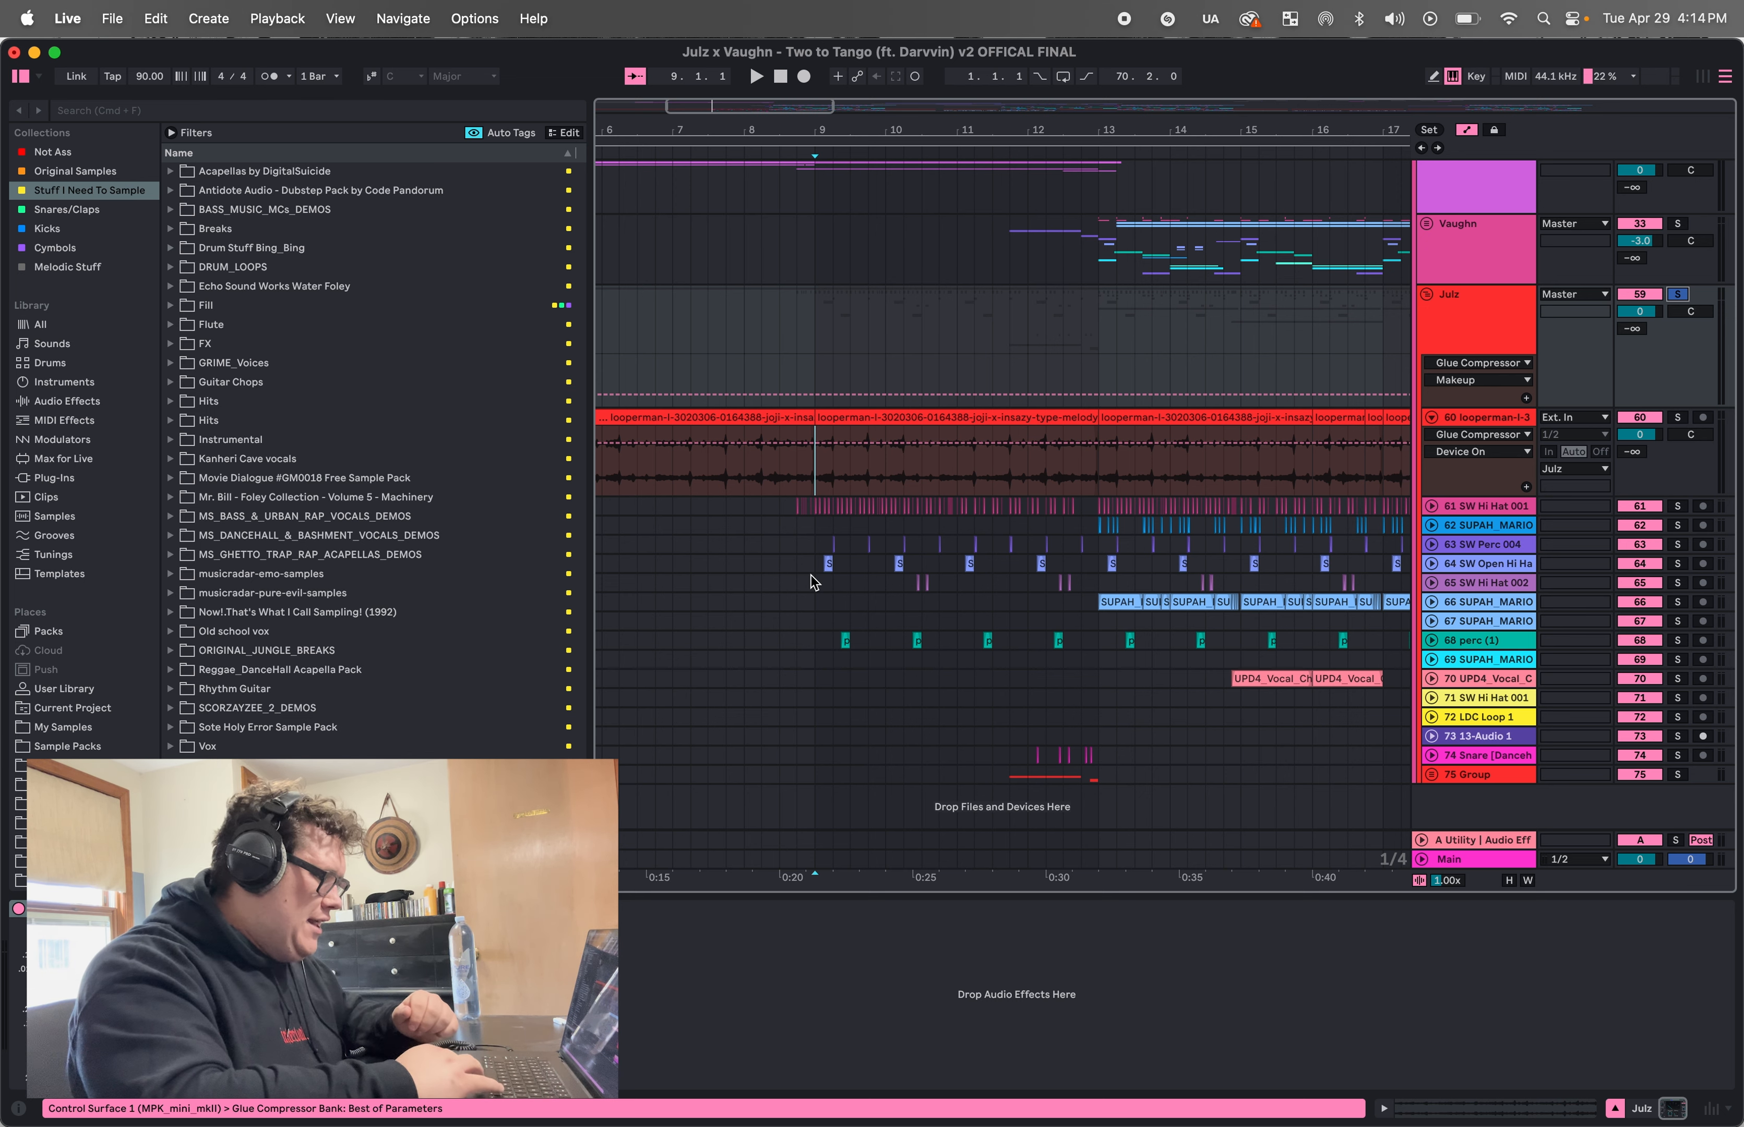
scroll(811, 575, "up", 5)
key("space")
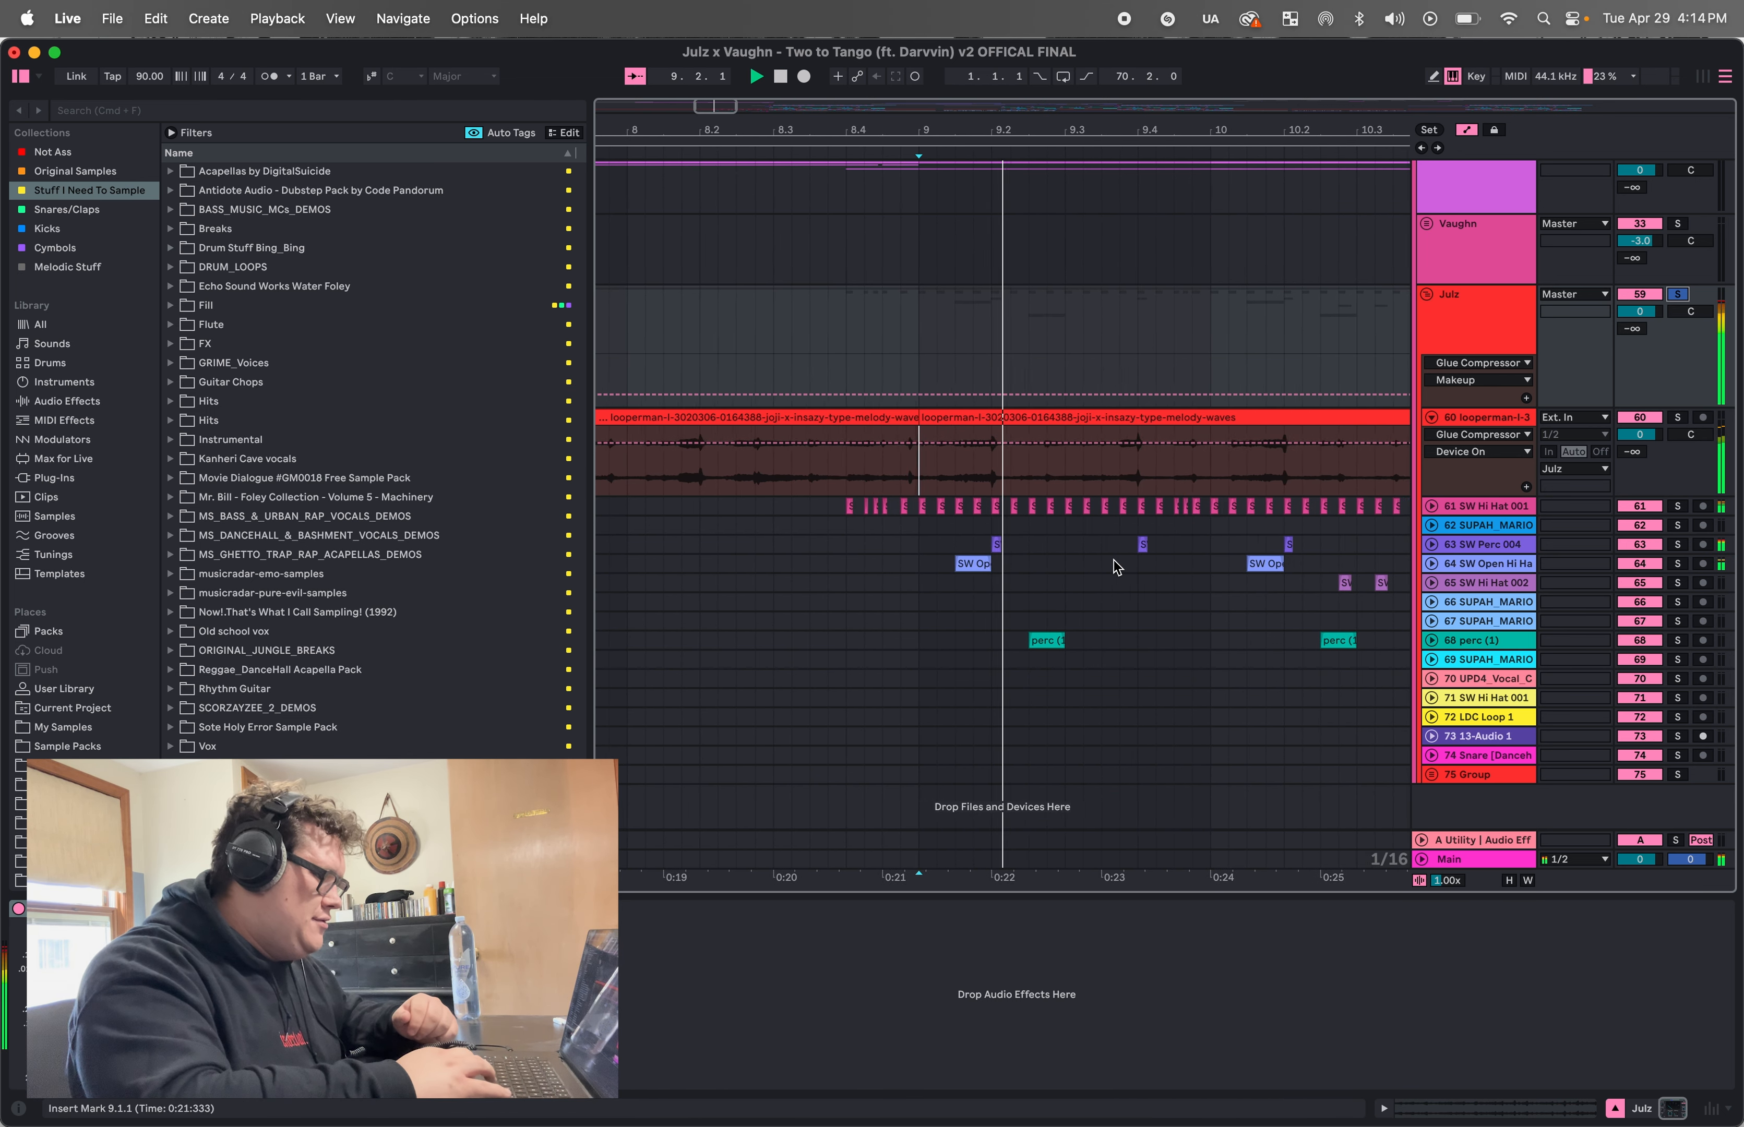
scroll(1113, 560, "down", 3)
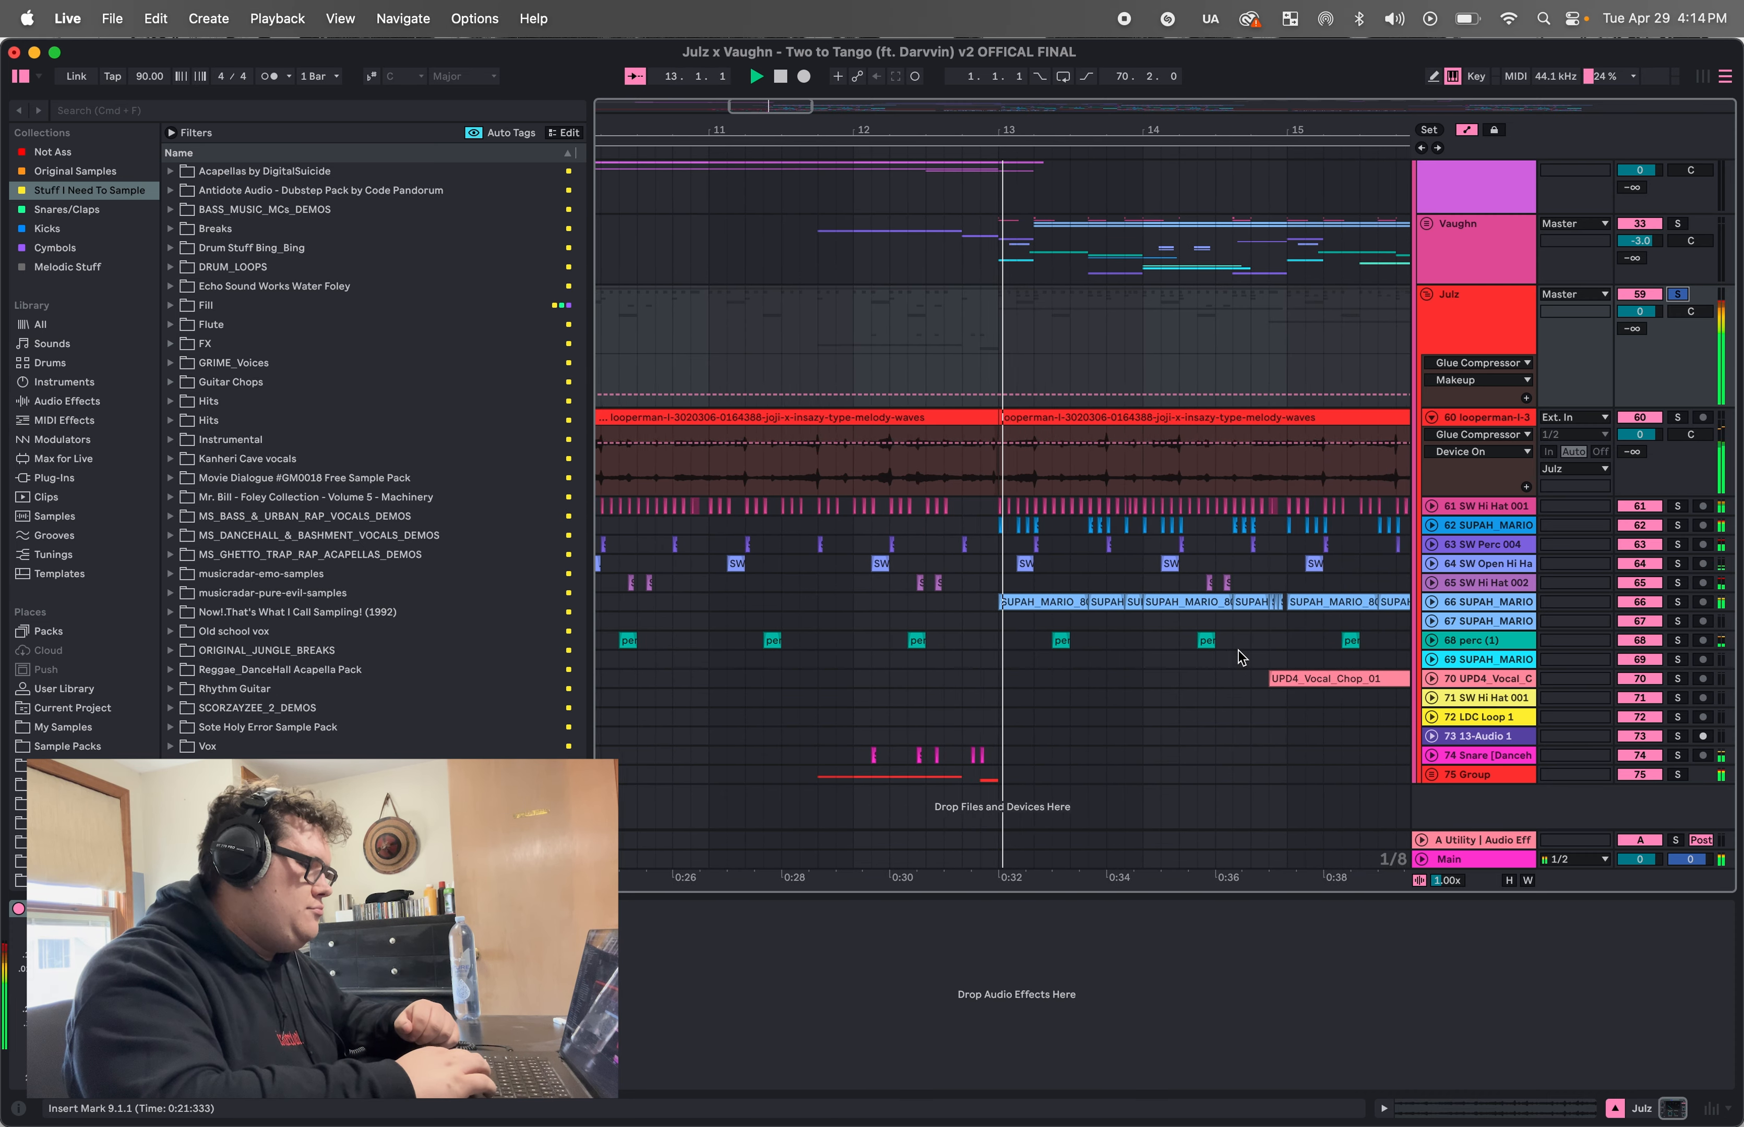
key("space")
Step: Solo the SW Open Hi Hat track in the Julz group and play it from its first clip in bar 9
key("z")
left_click(1430, 506)
left_click(1431, 506)
scroll(1001, 620, "down", 5)
scroll(996, 615, "right", 2)
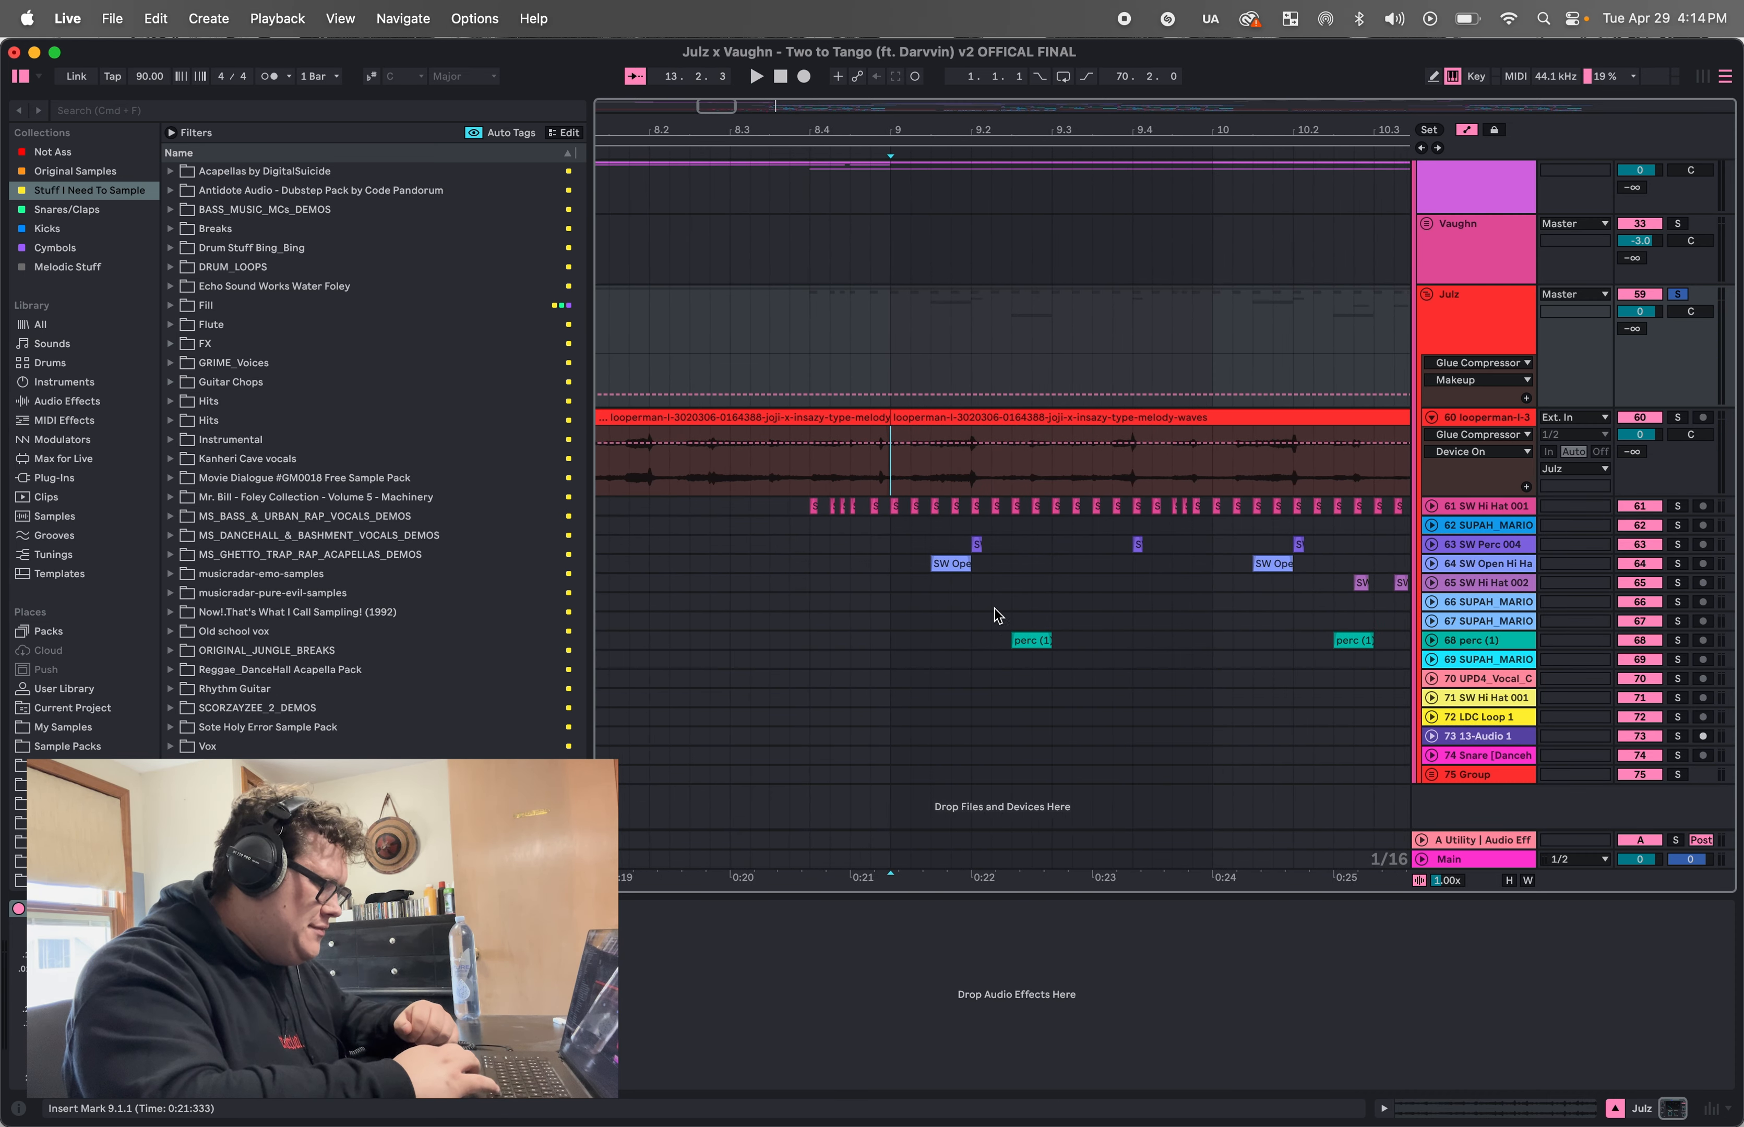
left_click(1481, 563)
left_click(1678, 564)
key("space")
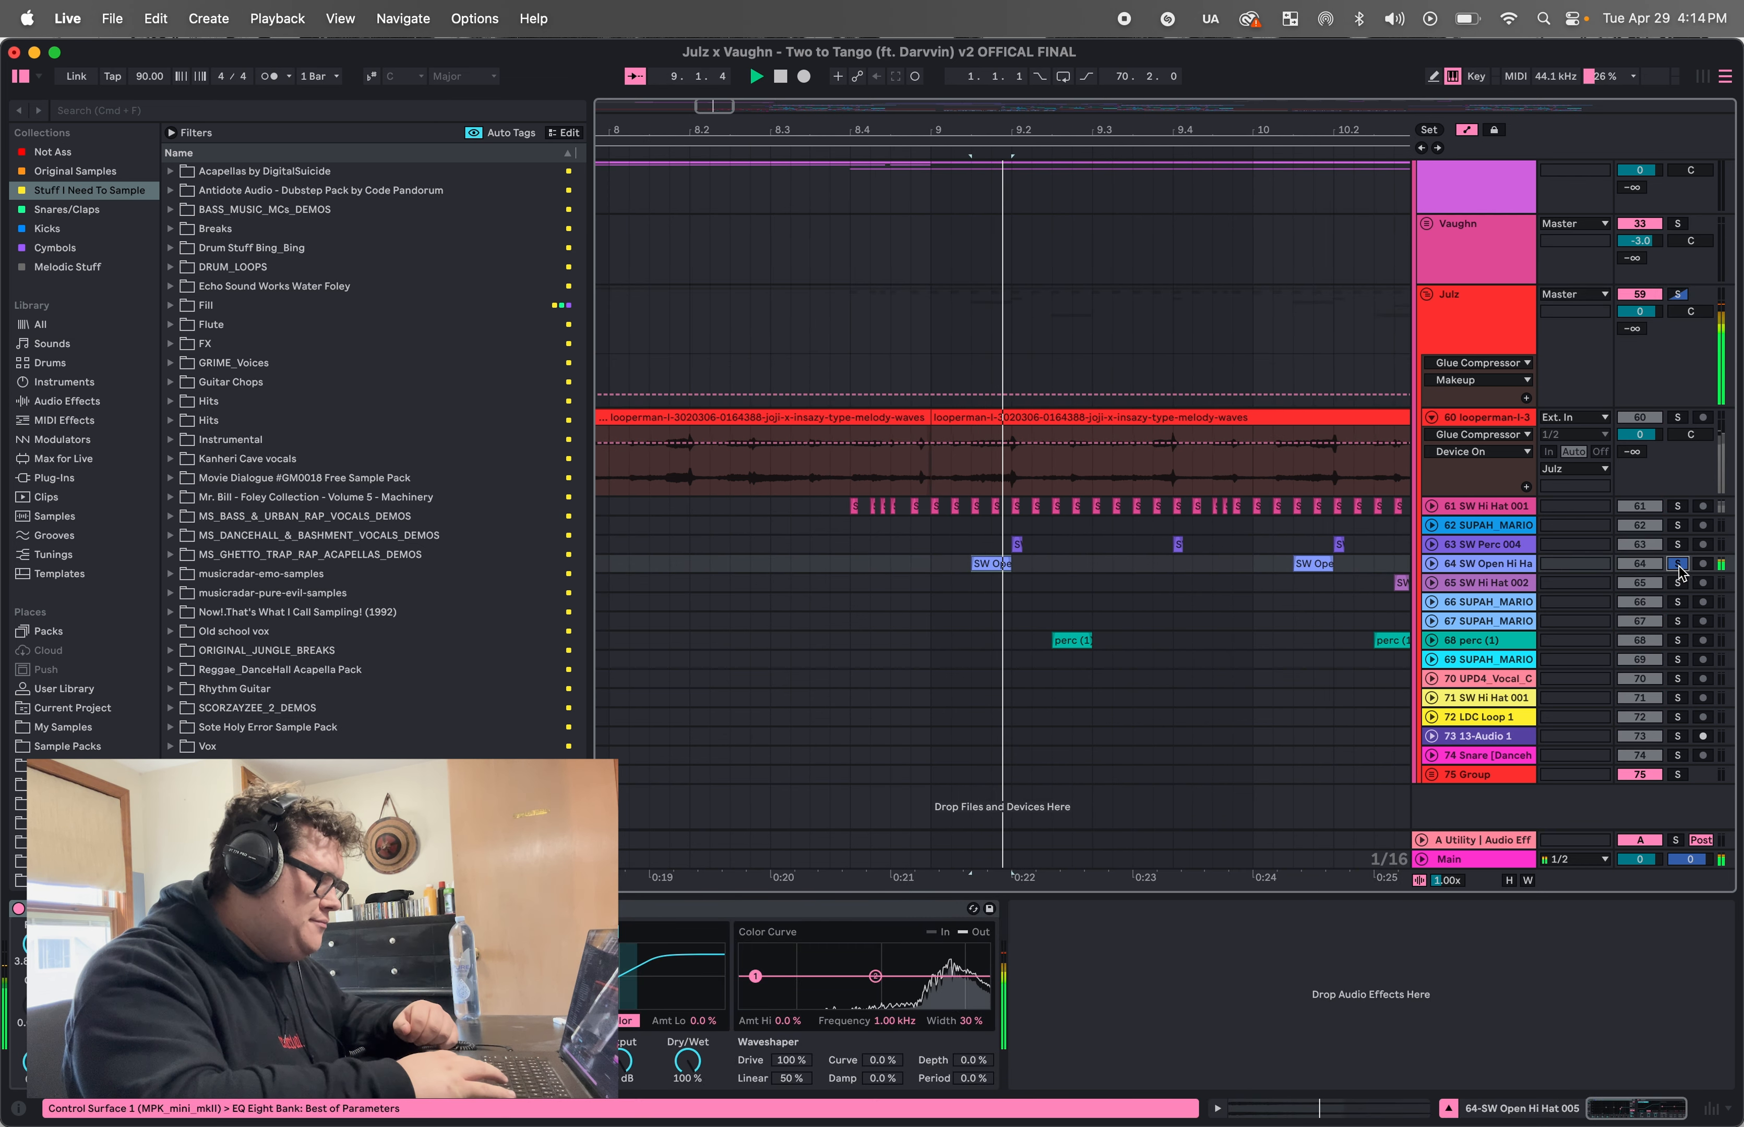
Step: Audition the SW Perc 004, perc (1) and SW Hi Hat 002 tracks in solo, one at a time, around bars 9 and 10
left_click(1006, 551)
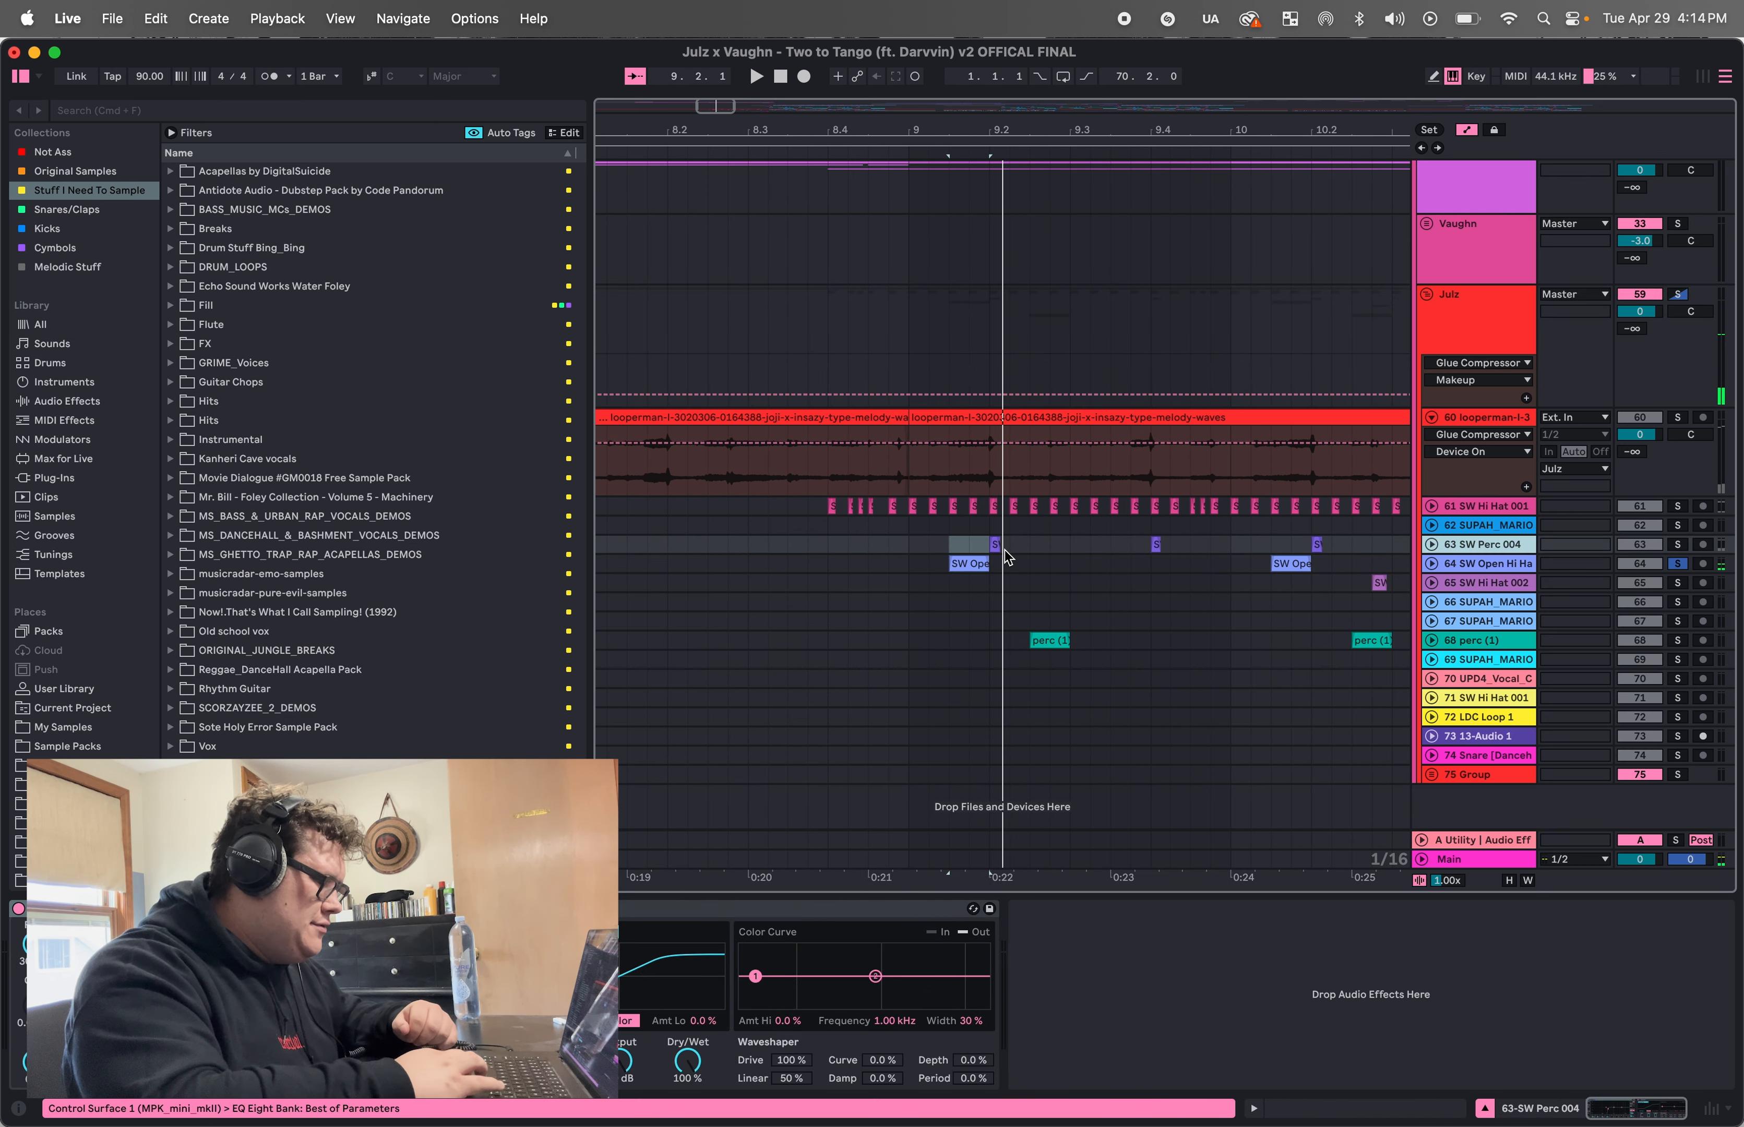
left_click(1678, 545)
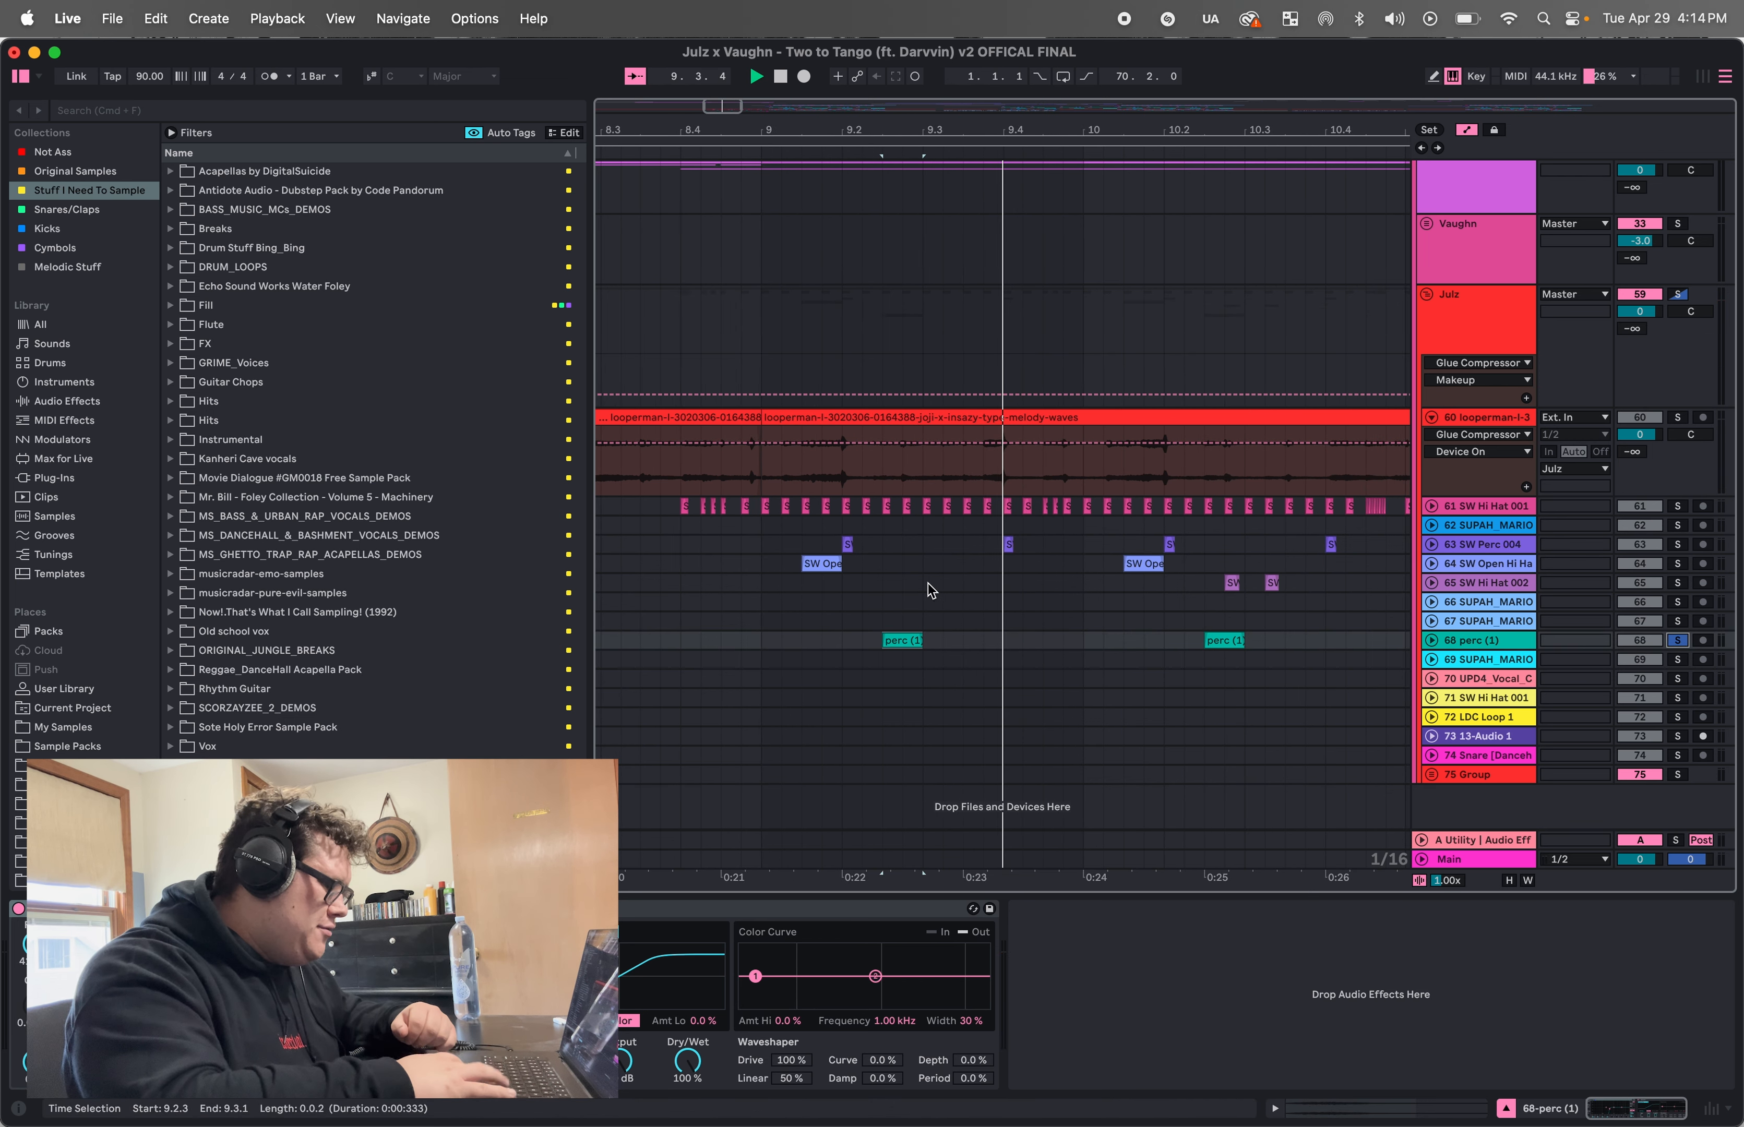
key("space")
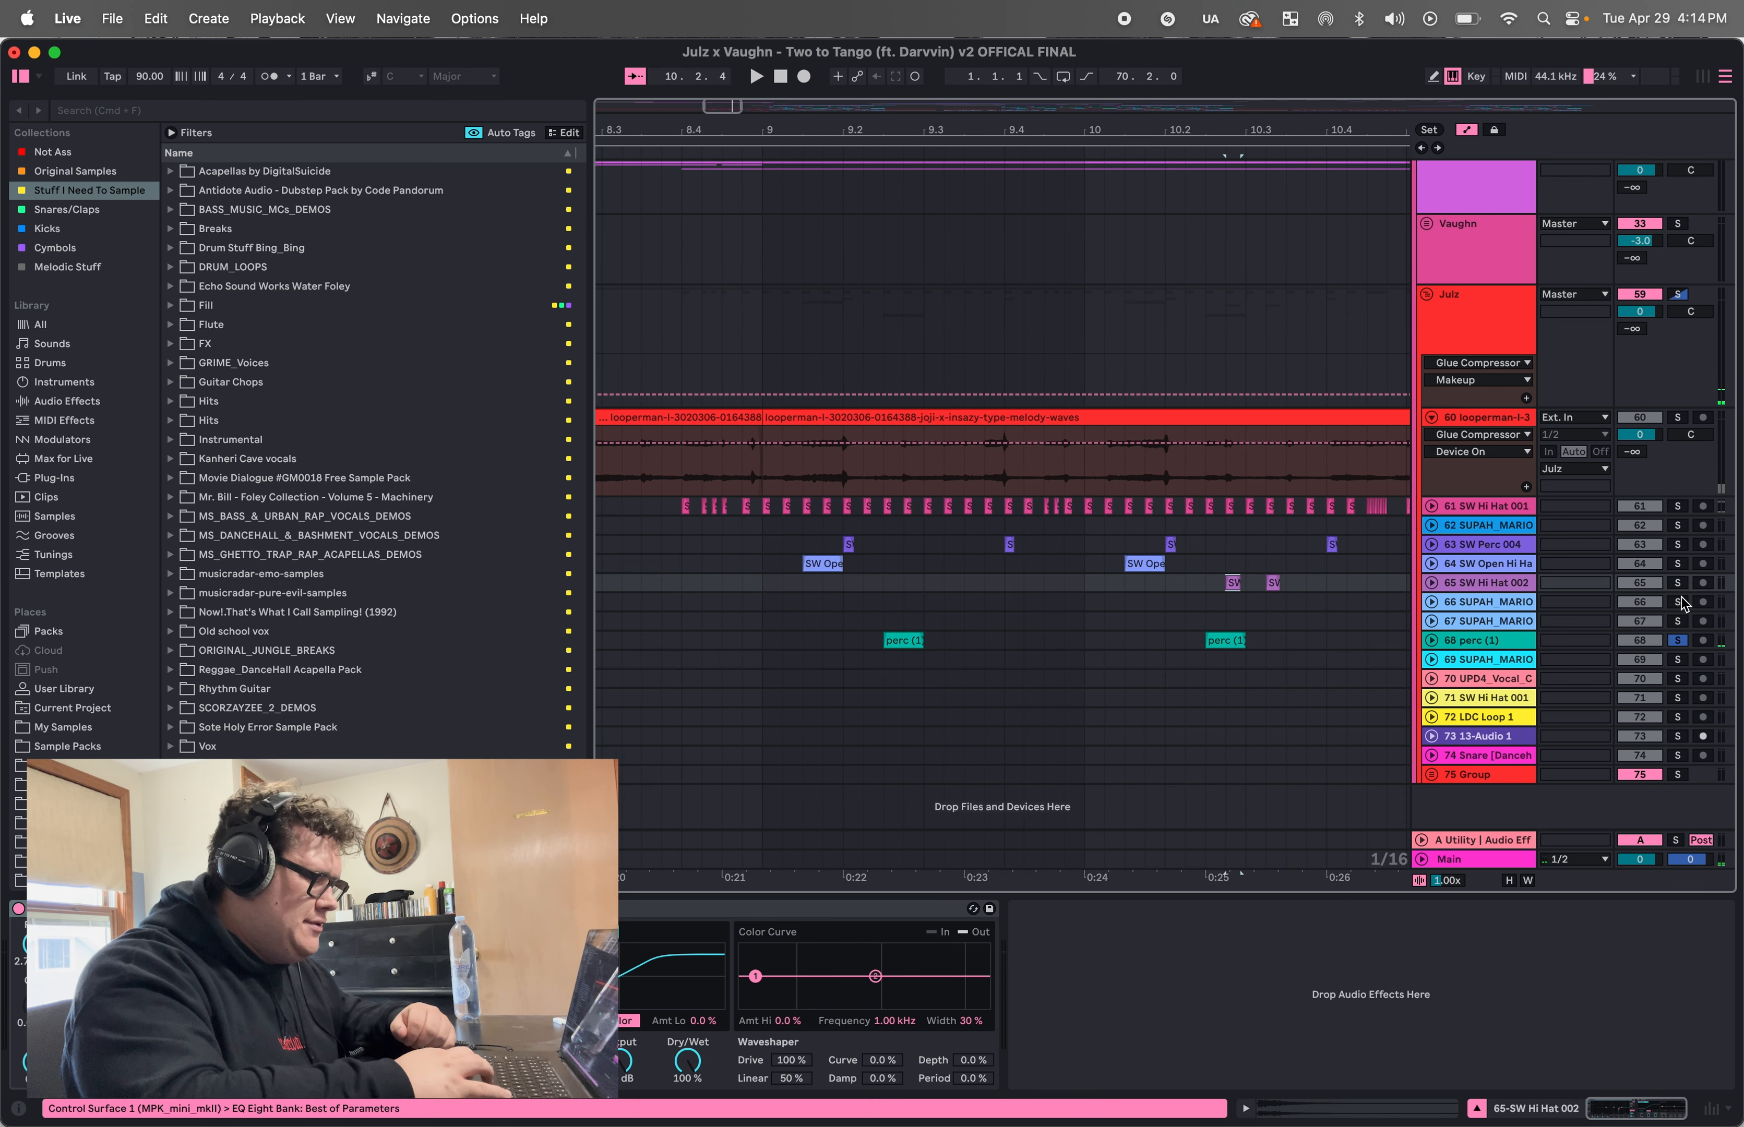
left_click(1678, 583)
key("space")
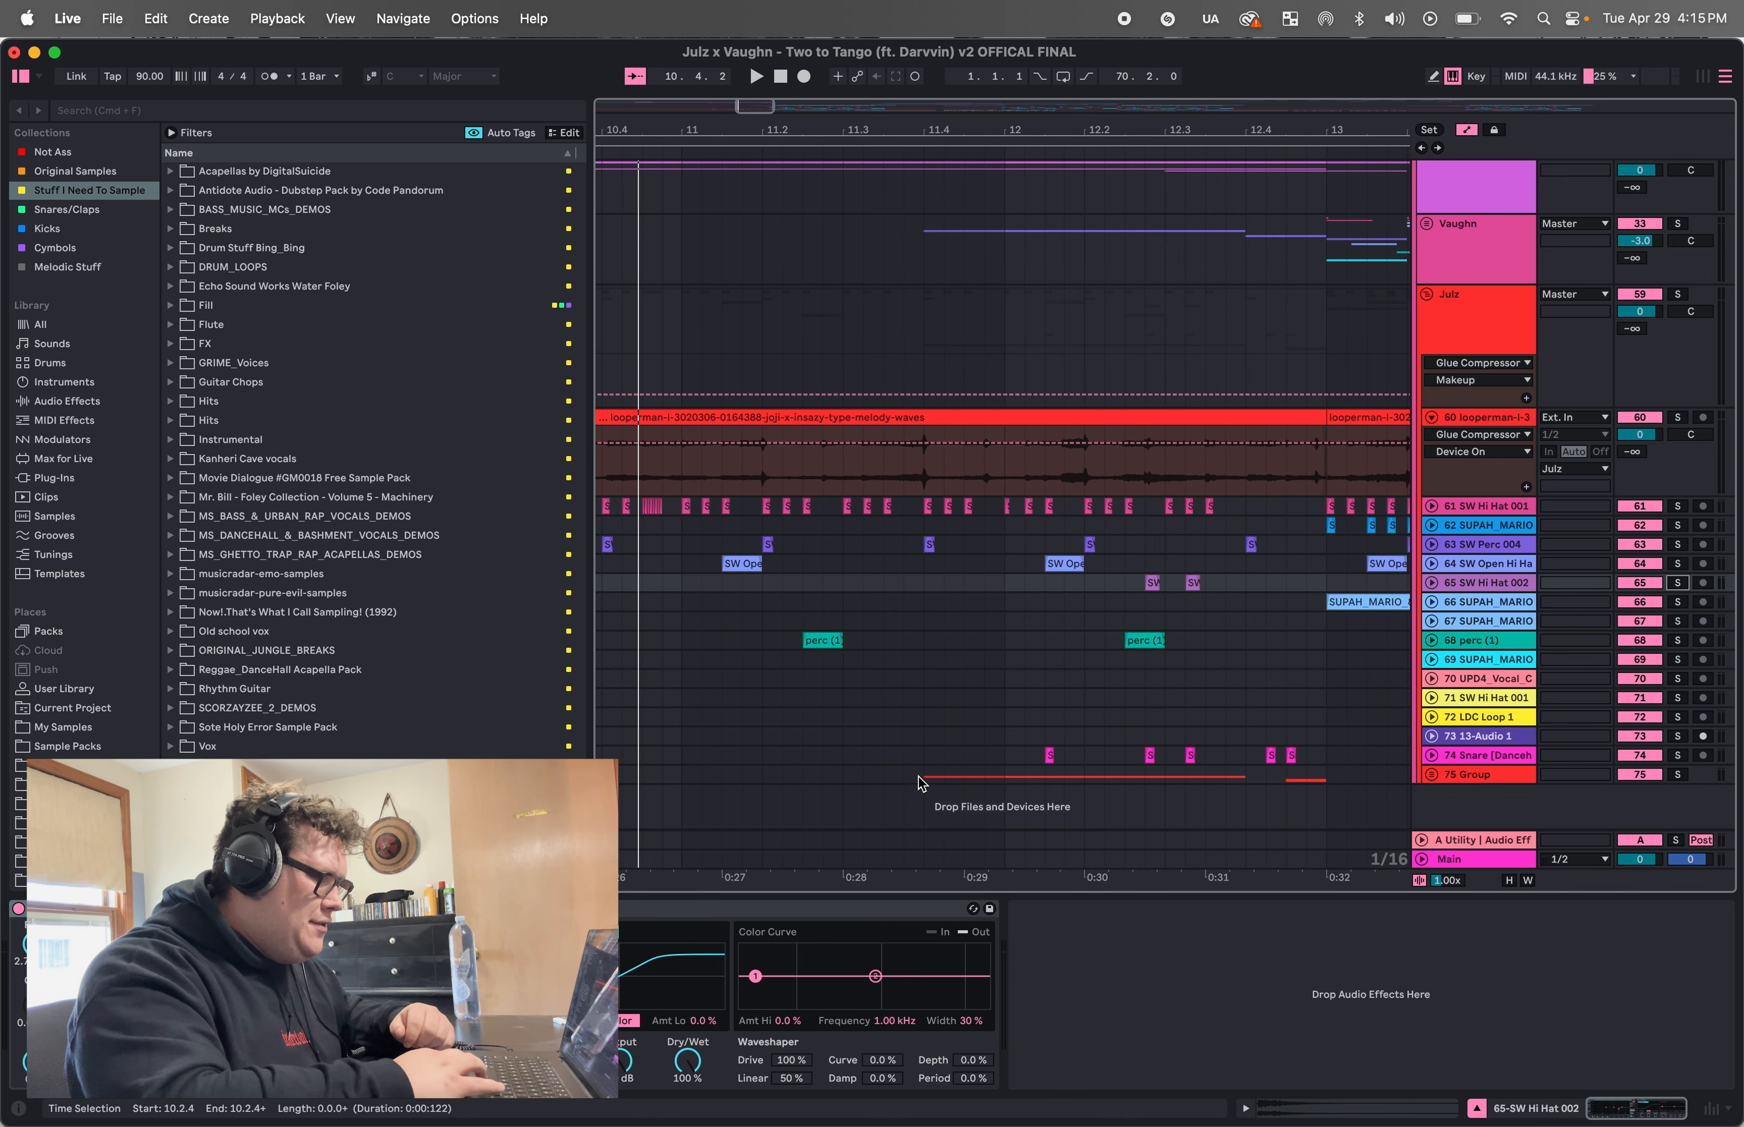
Step: Expand the nested group 75 inside the Julz group, solo it and play it from 11.4
left_click(924, 777)
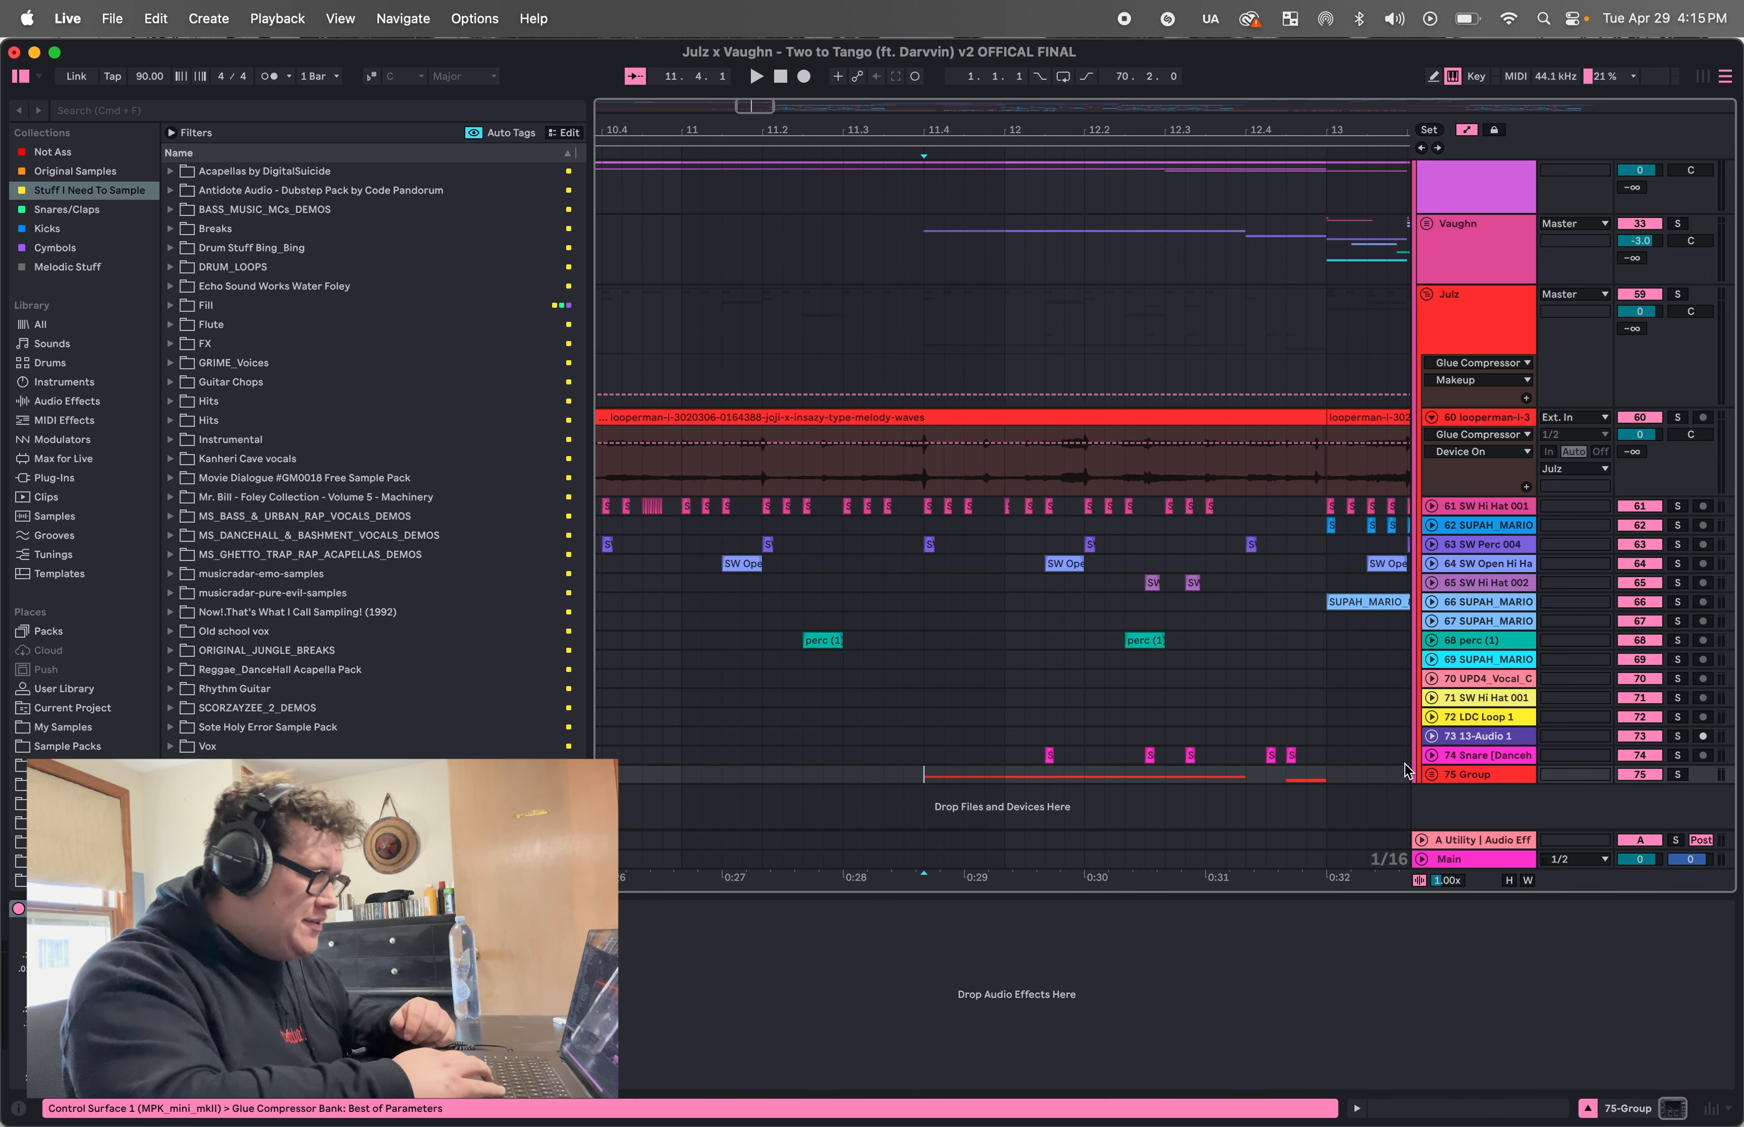
left_click(1431, 774)
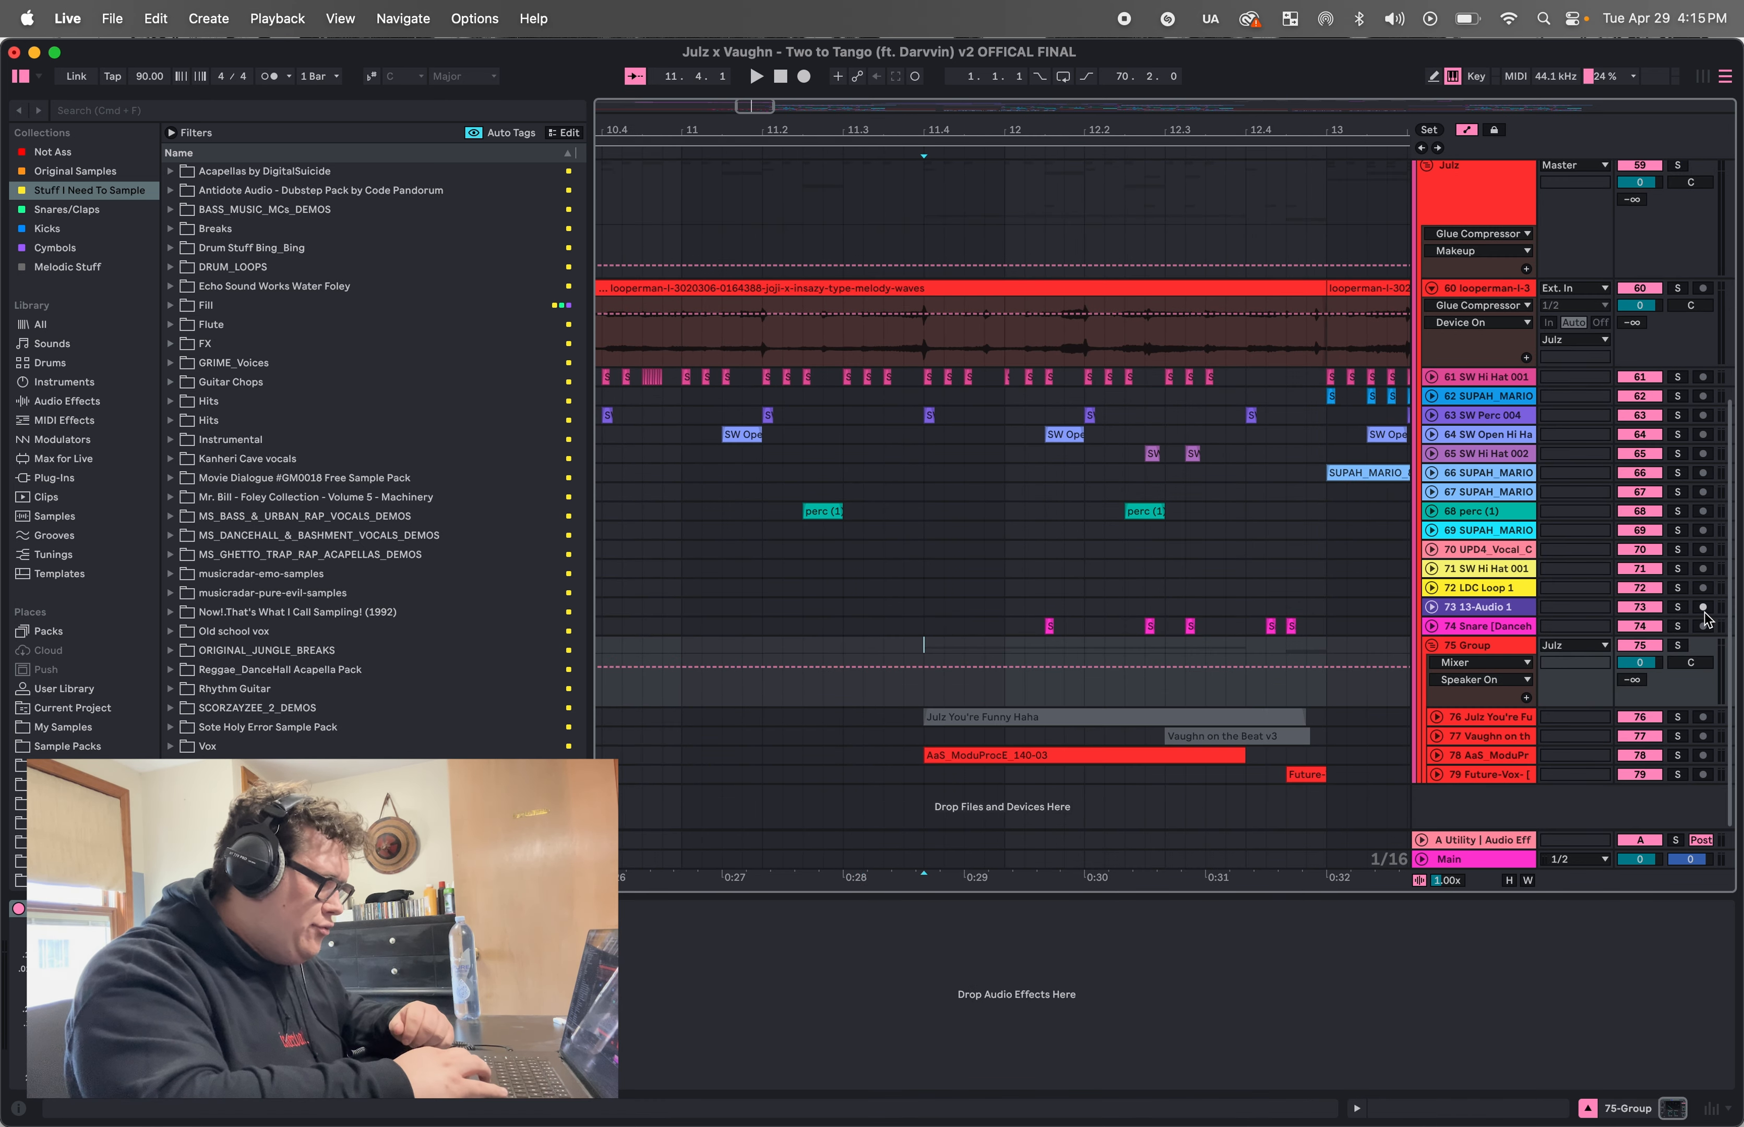
left_click(1680, 645)
key("space")
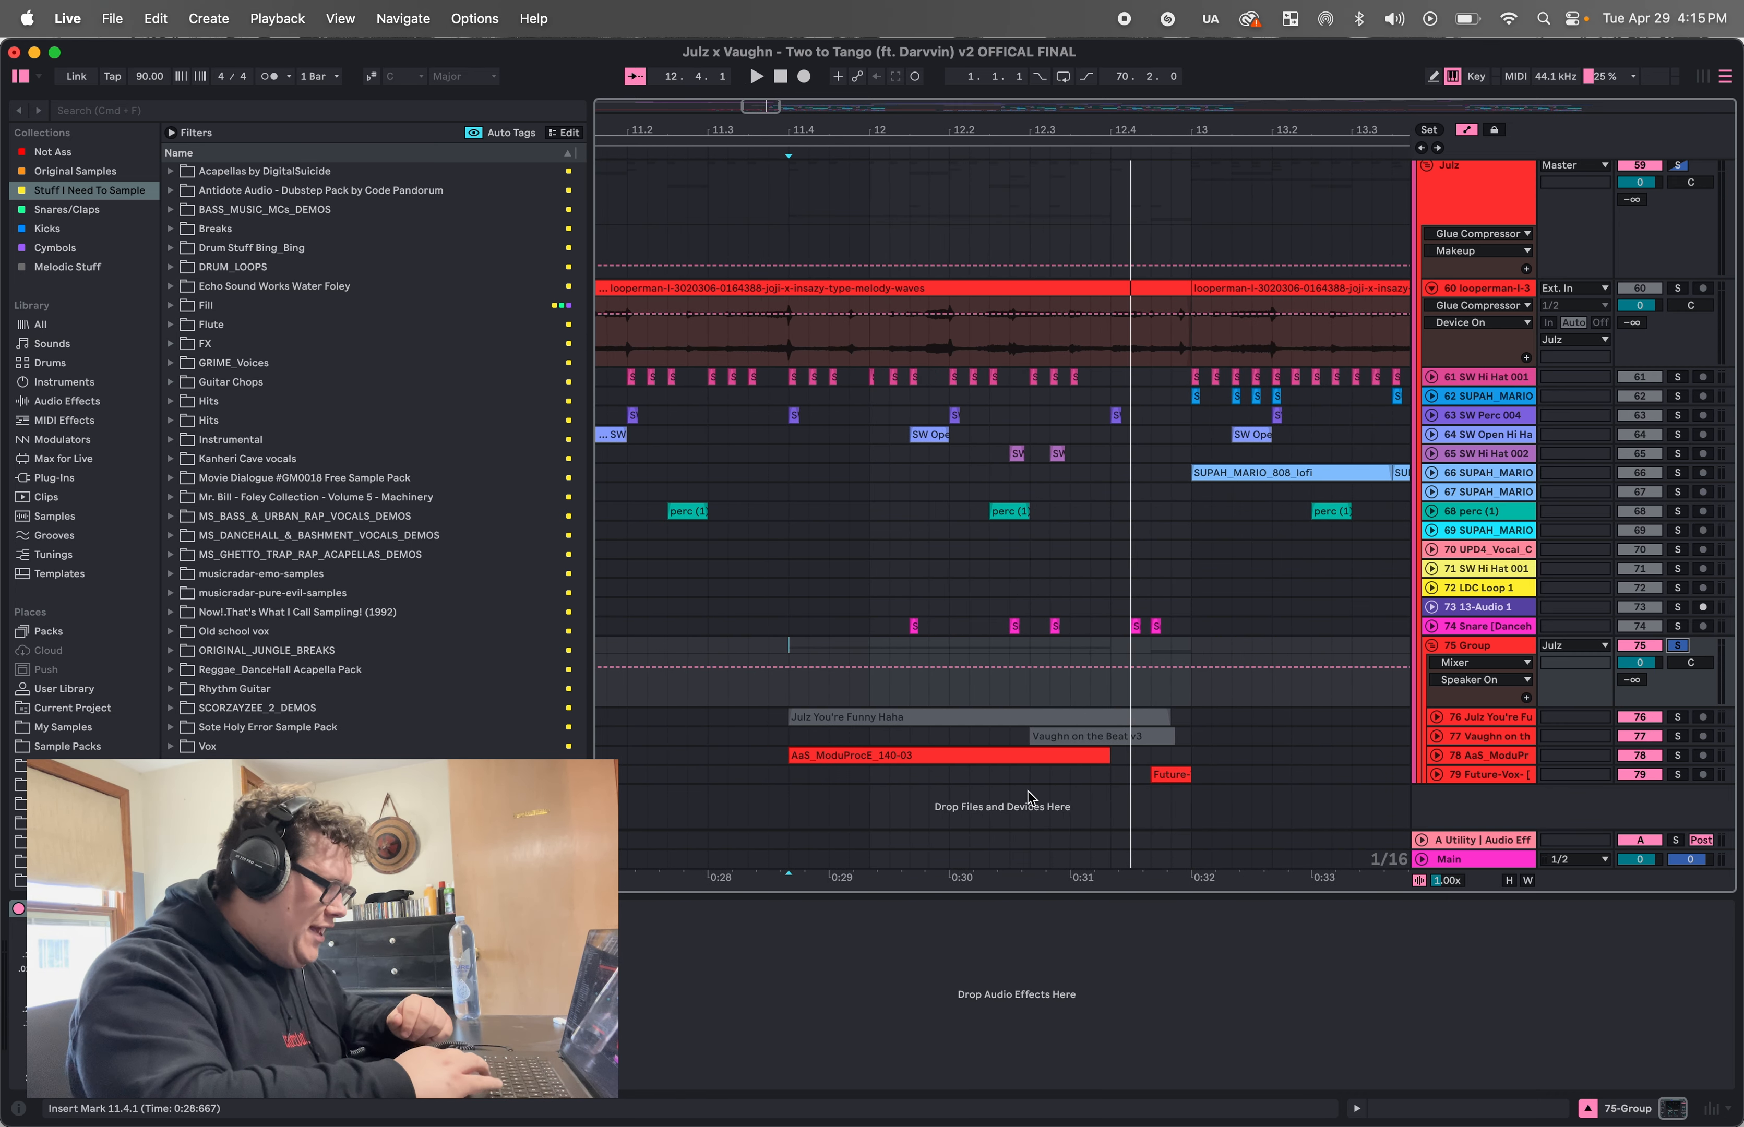
Step: Clear the solo on the nested group 75 and play the build-up with all tracks into bar 13
left_click(1678, 646)
key("space")
key("space")
Step: Collapse the nested group 75 and the looperman melody track in the Julz group
left_click(1433, 645)
left_click(1433, 288)
left_click(1479, 192)
Step: Play the section from bar 13 to bar 21 with all tracks audible
scroll(907, 447, "down", 5)
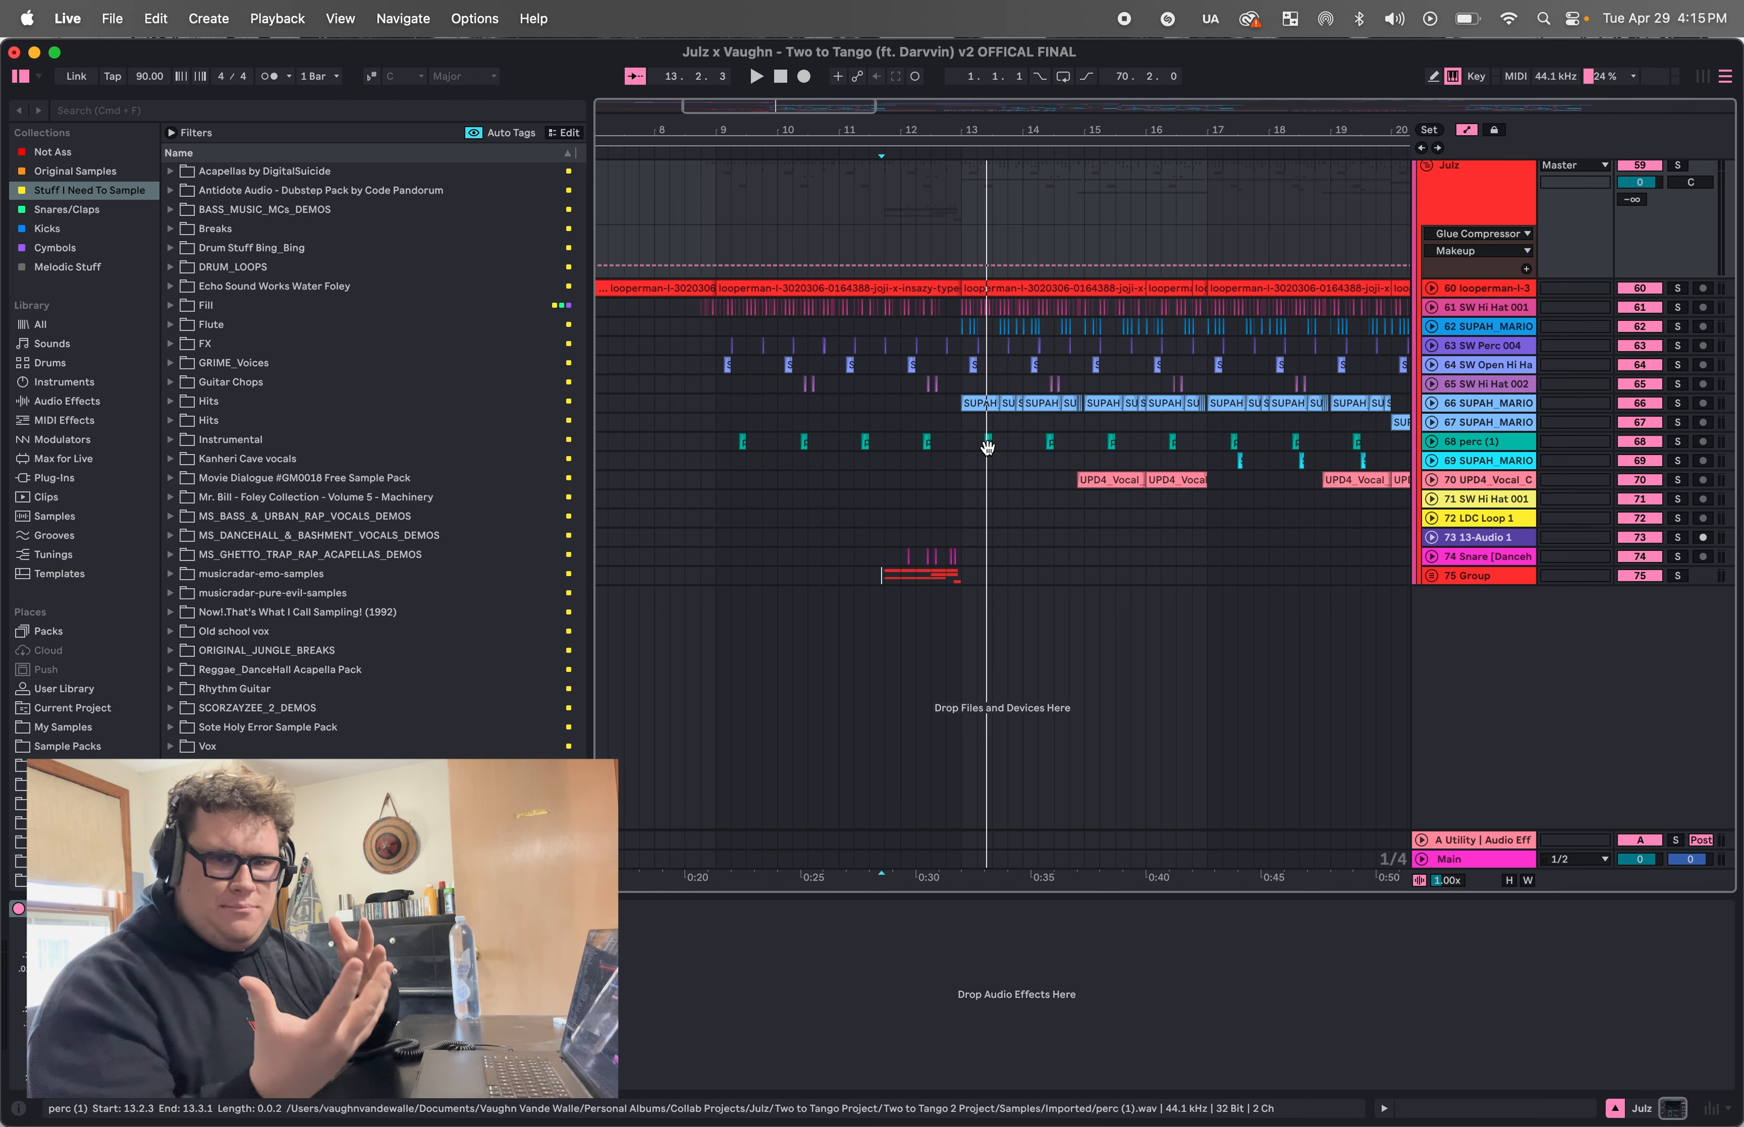
scroll(1428, 451, "up", 5)
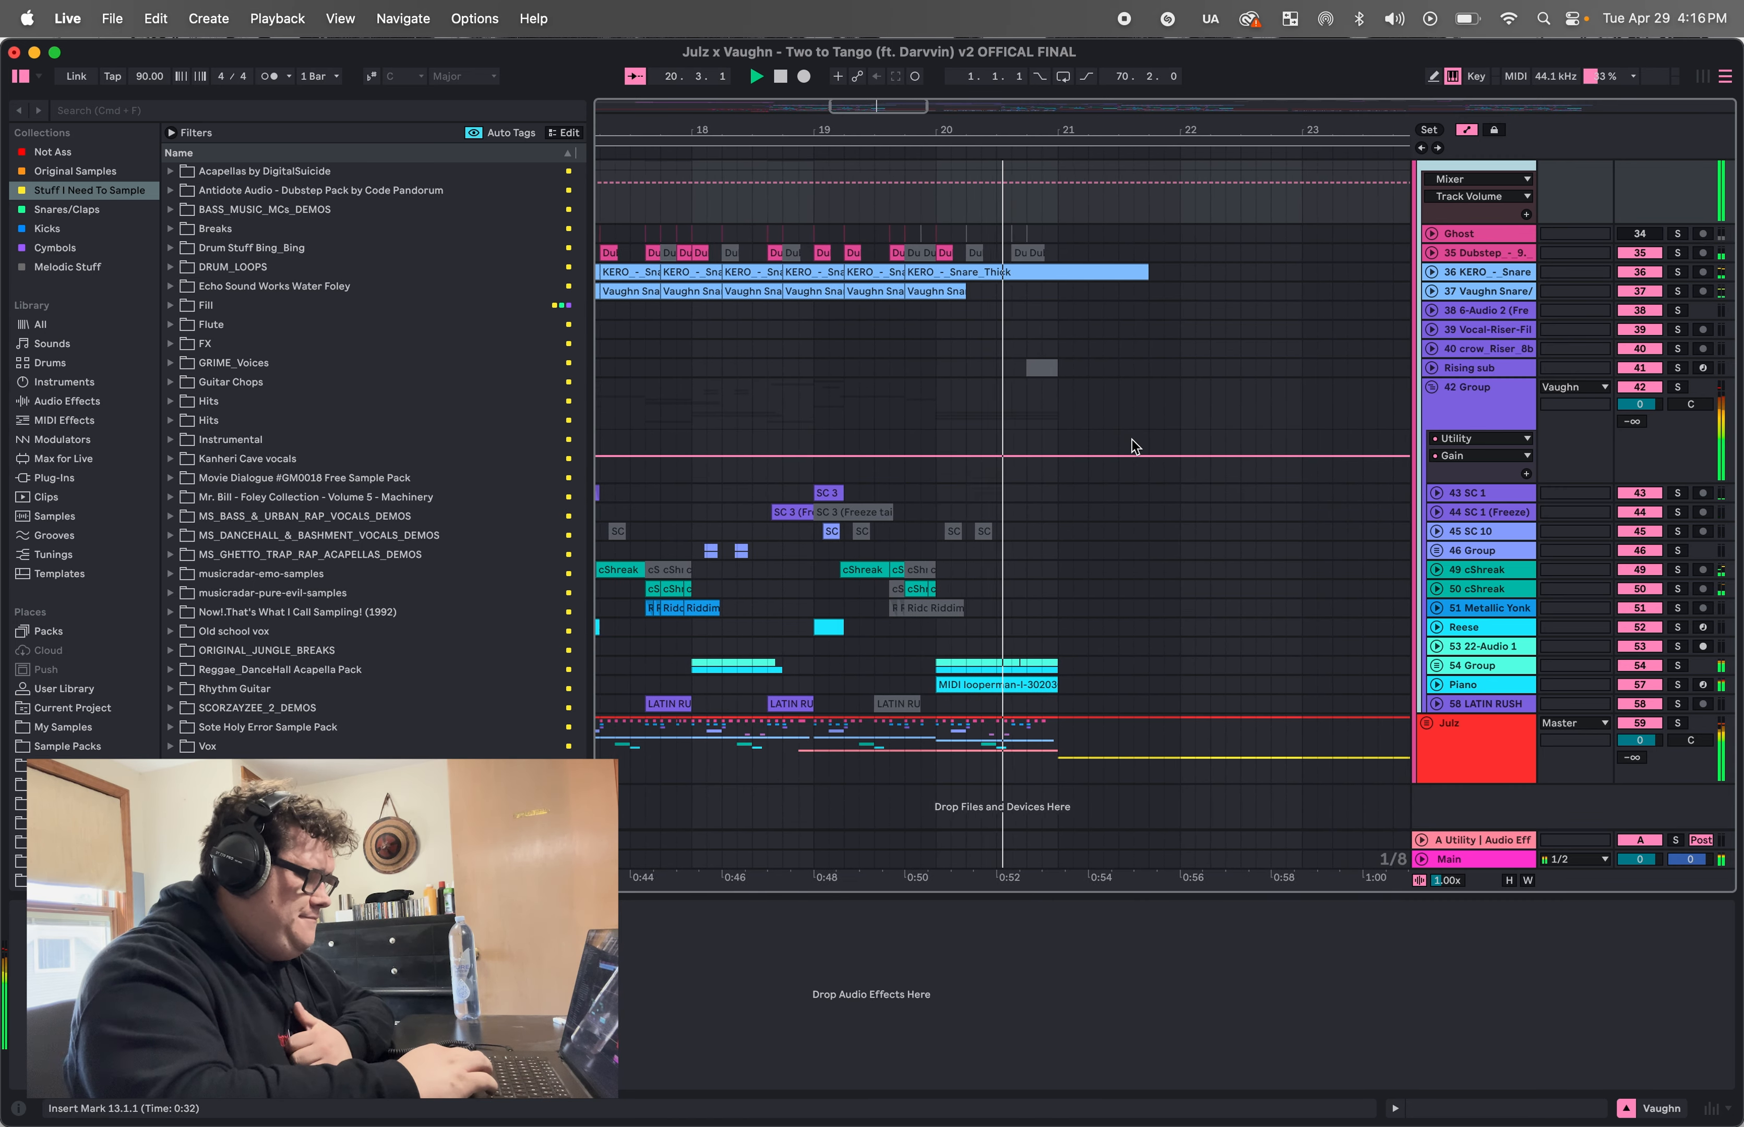
key("space")
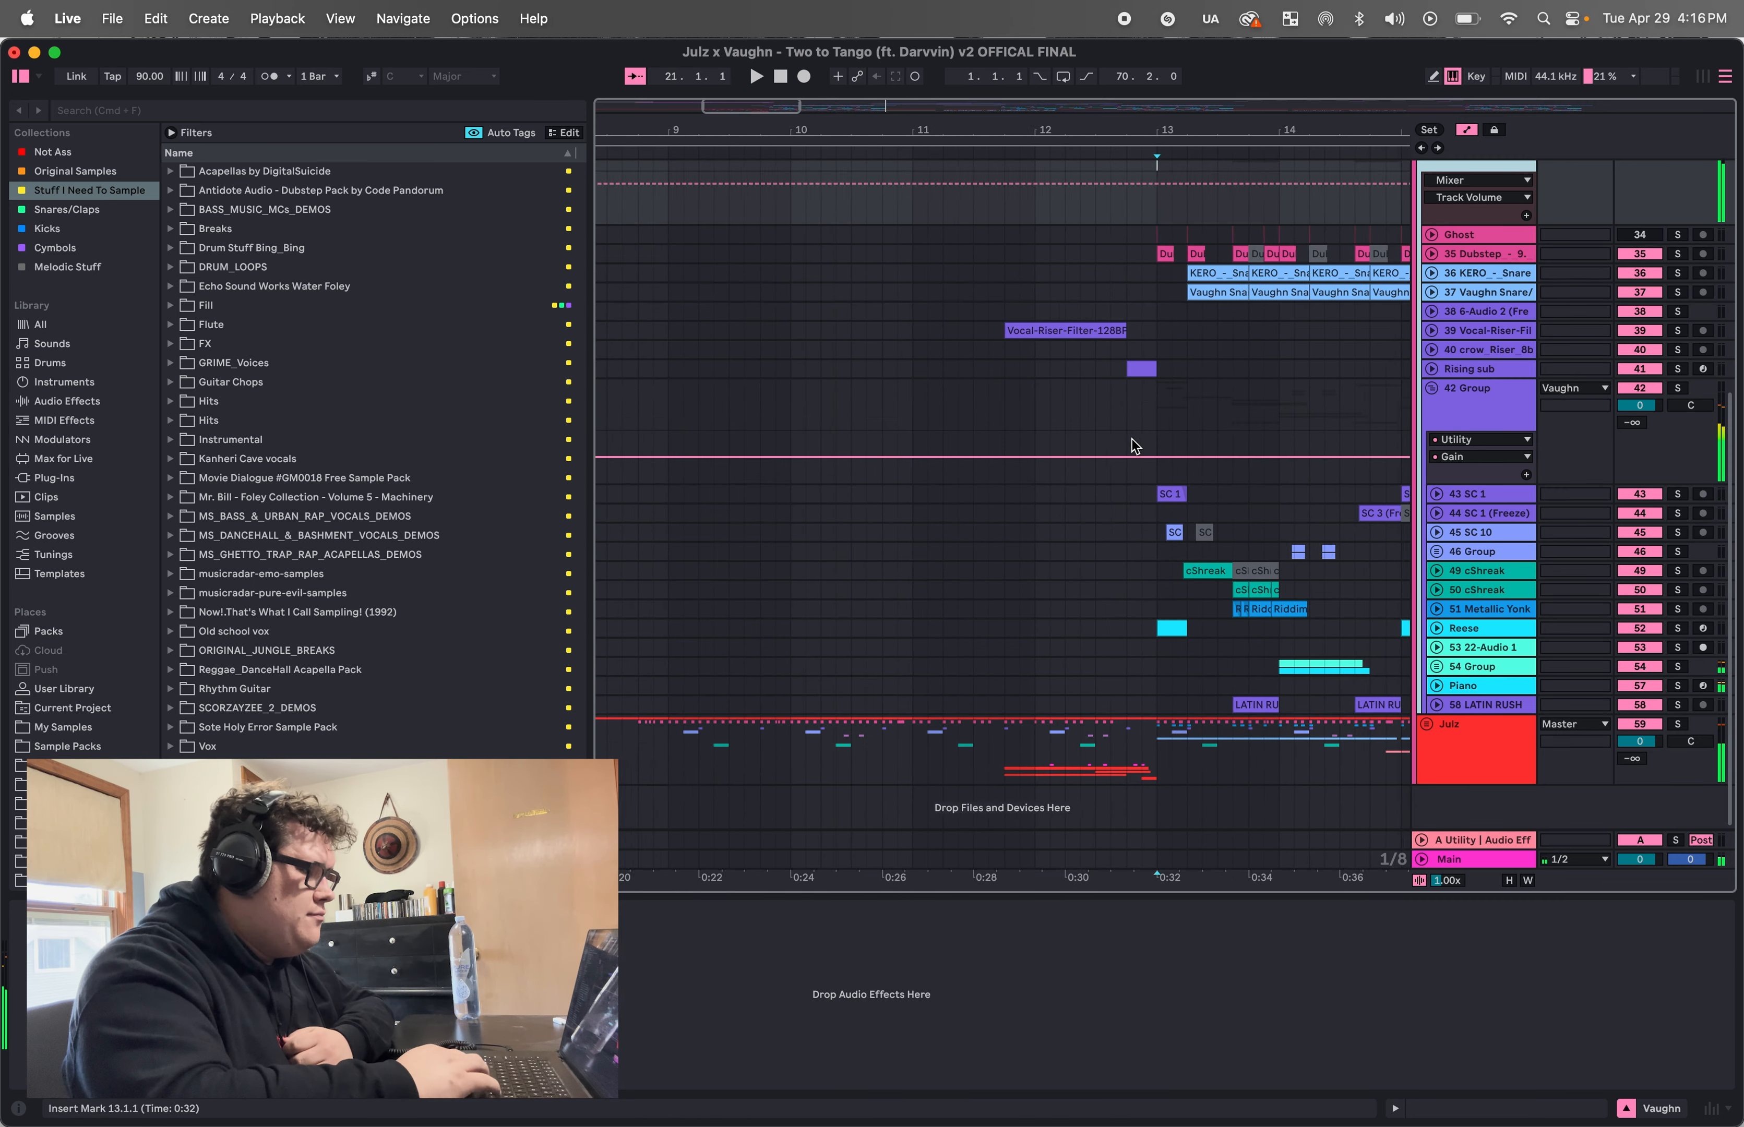
Step: Solo the Dubstep track 35 in the Vaughn group and play it from its first clip at bar 13
scroll(1135, 446, "down", 2)
scroll(1172, 293, "up", 5)
left_click(898, 253)
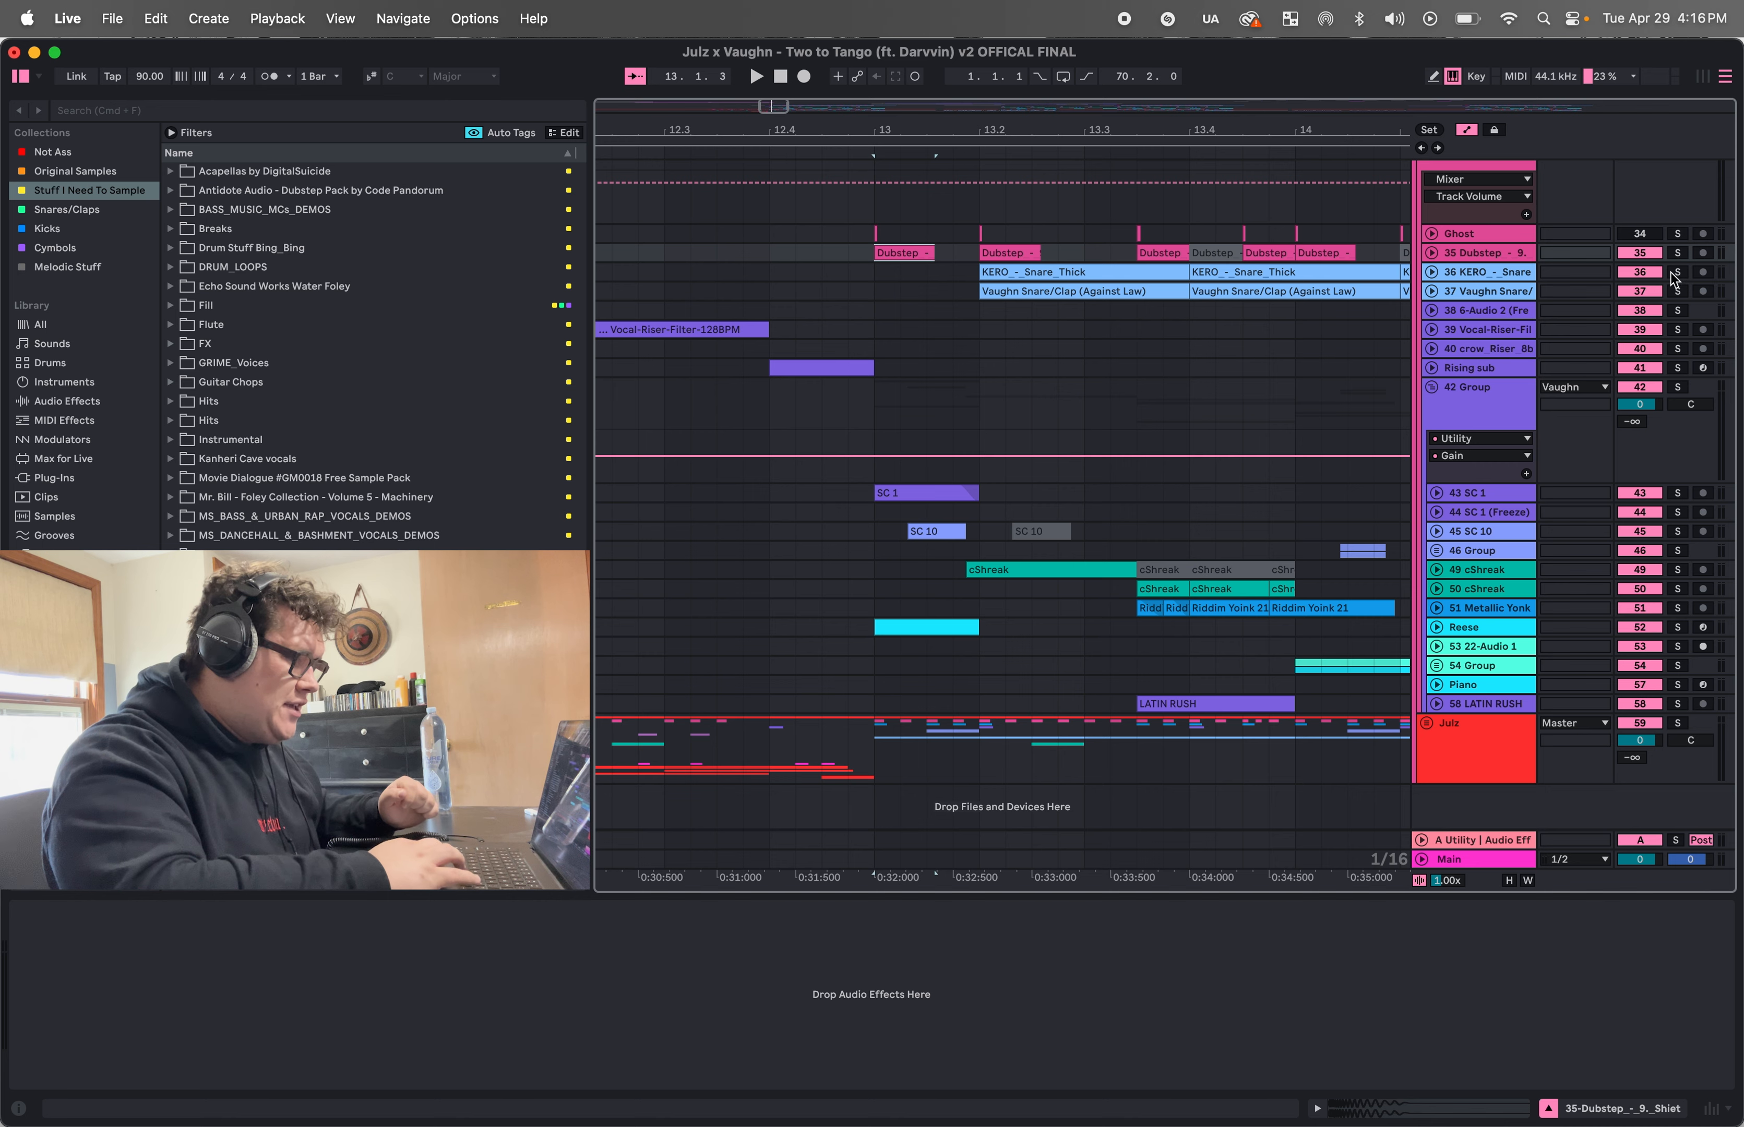
left_click(1677, 254)
key("space")
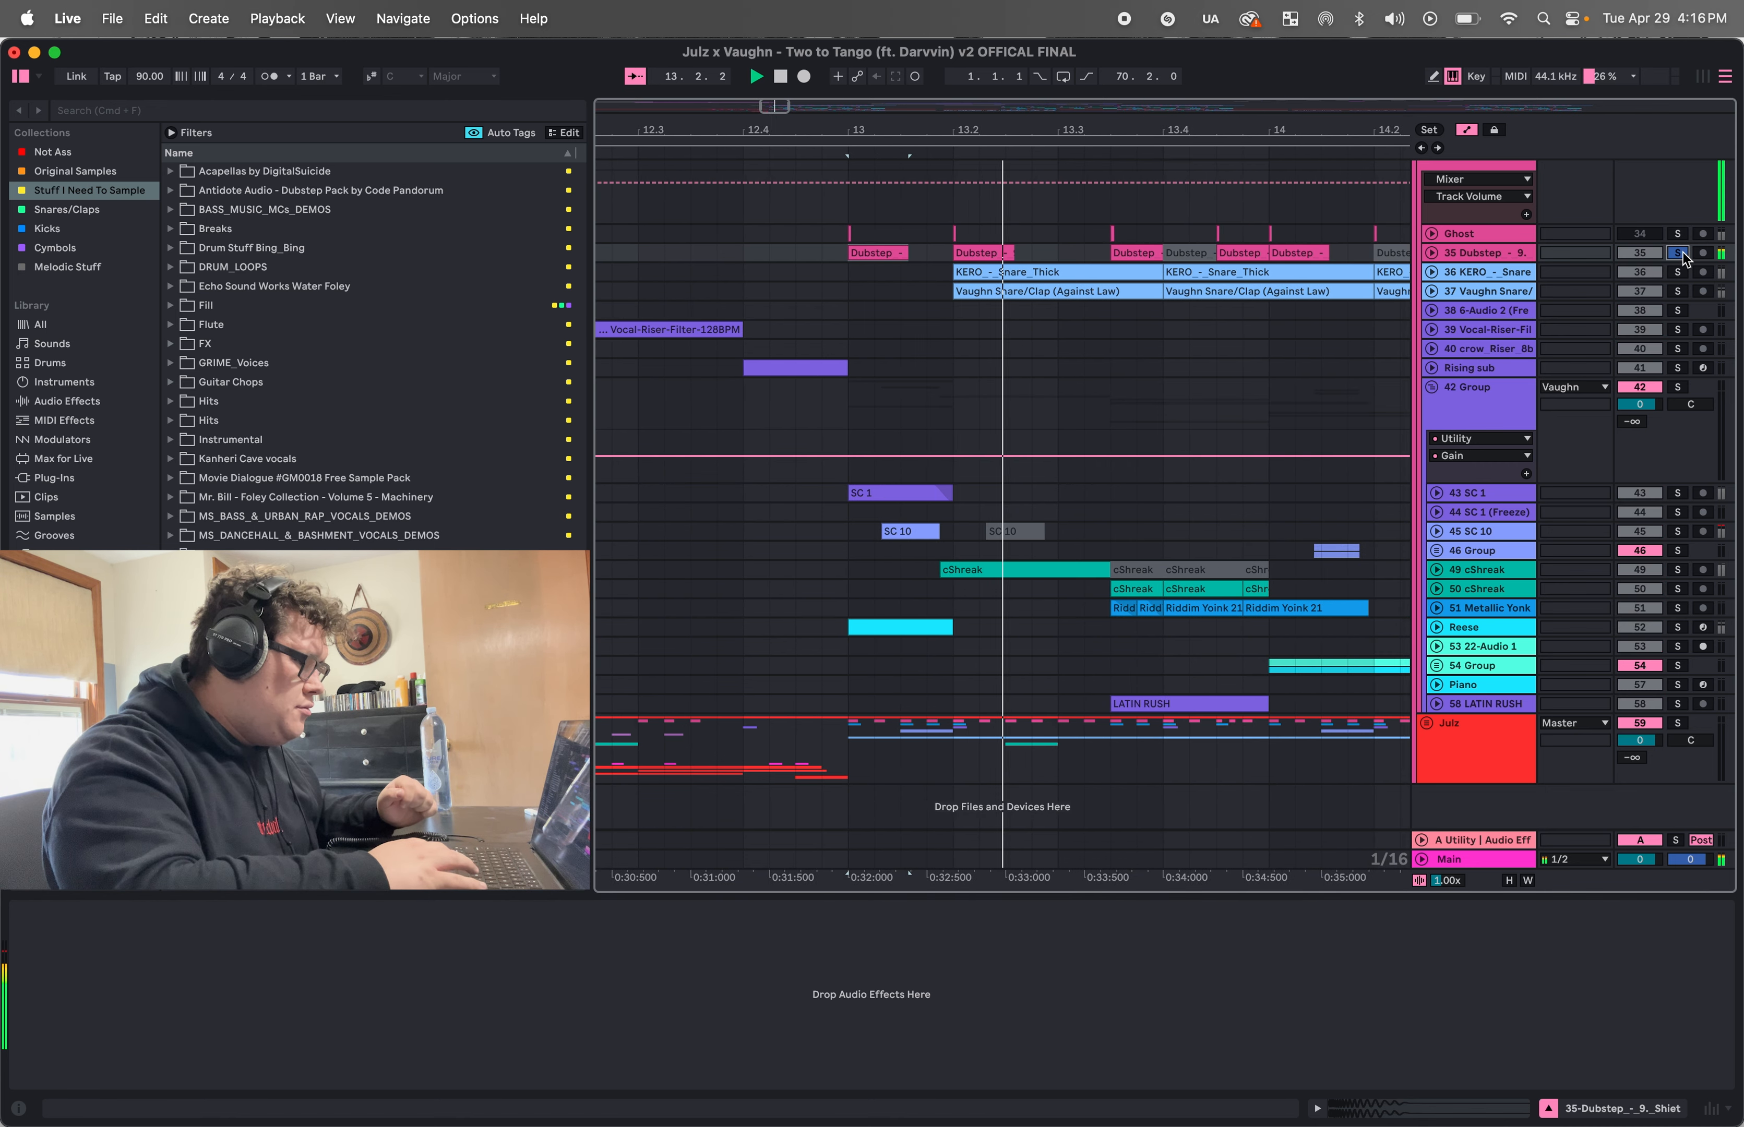
left_click(1431, 254)
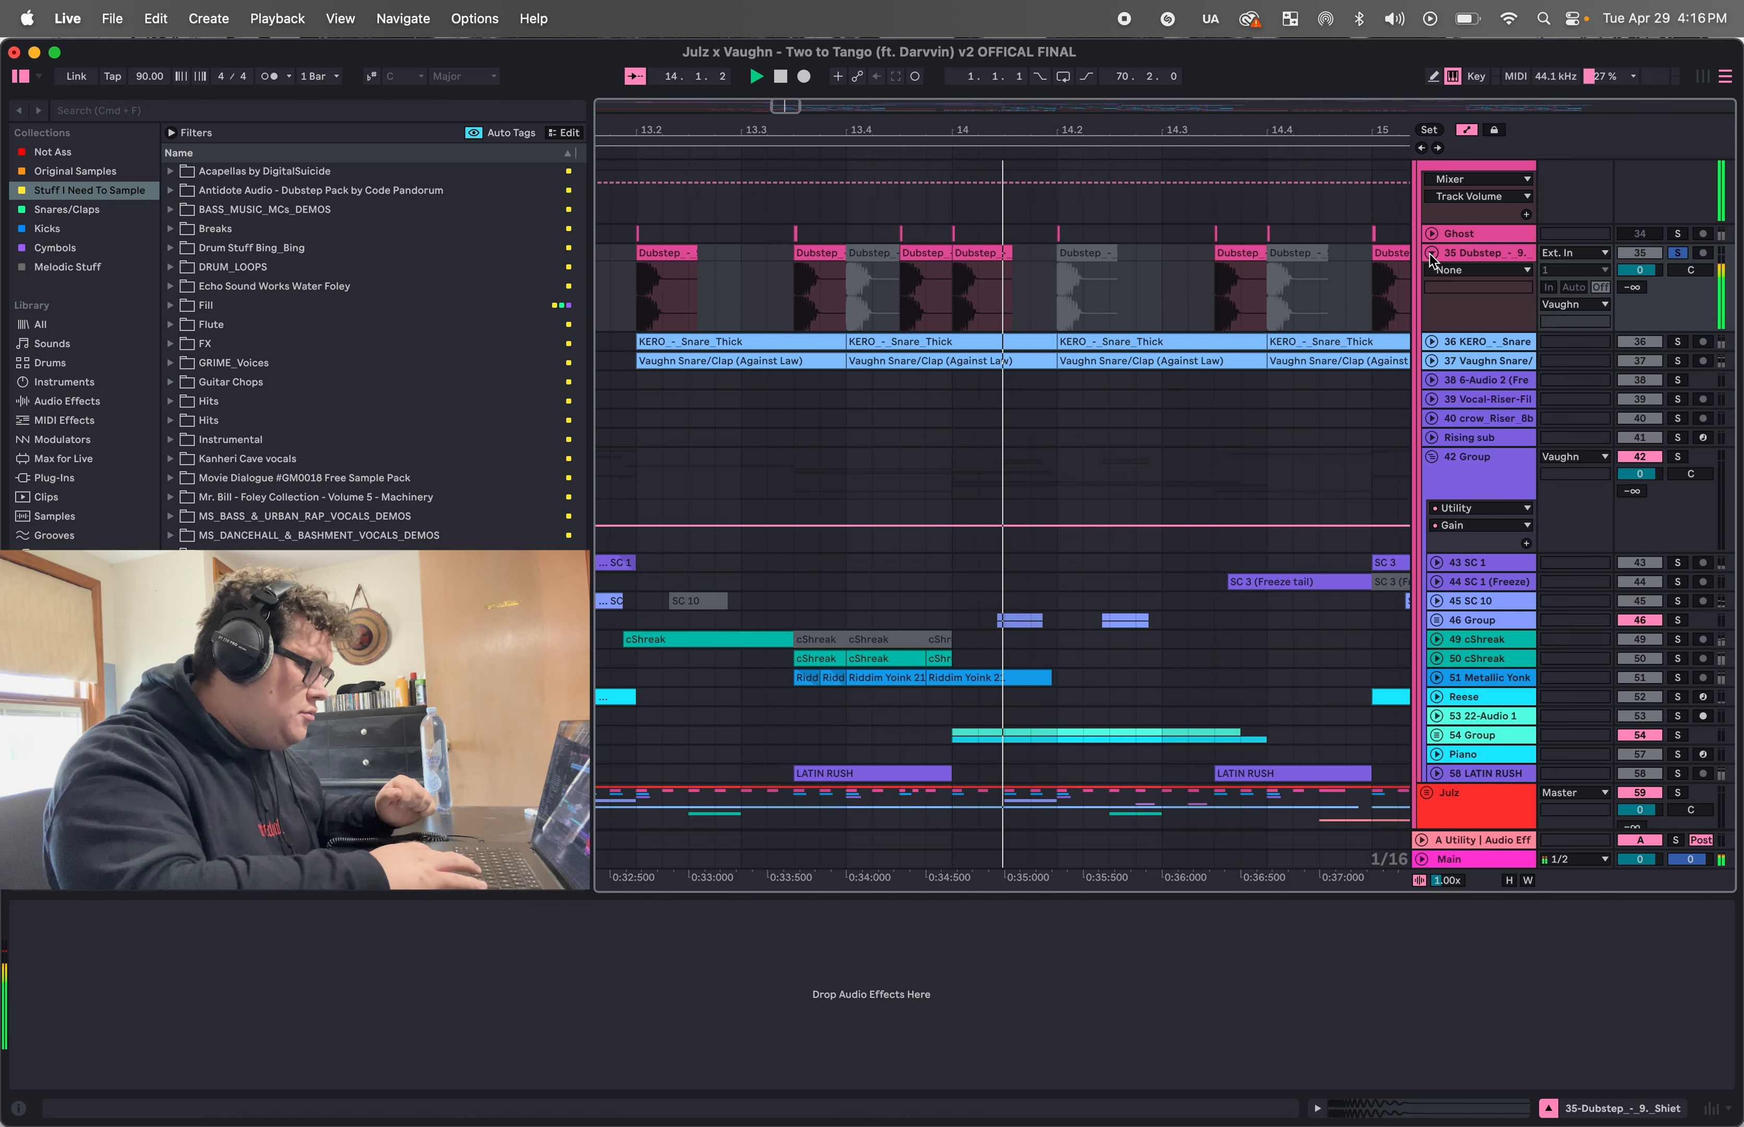
left_click(1431, 253)
Step: Clear the Dubstep track's solo, then solo the Vaughn Snare/Clap track and play it from 13.2
left_click(882, 273)
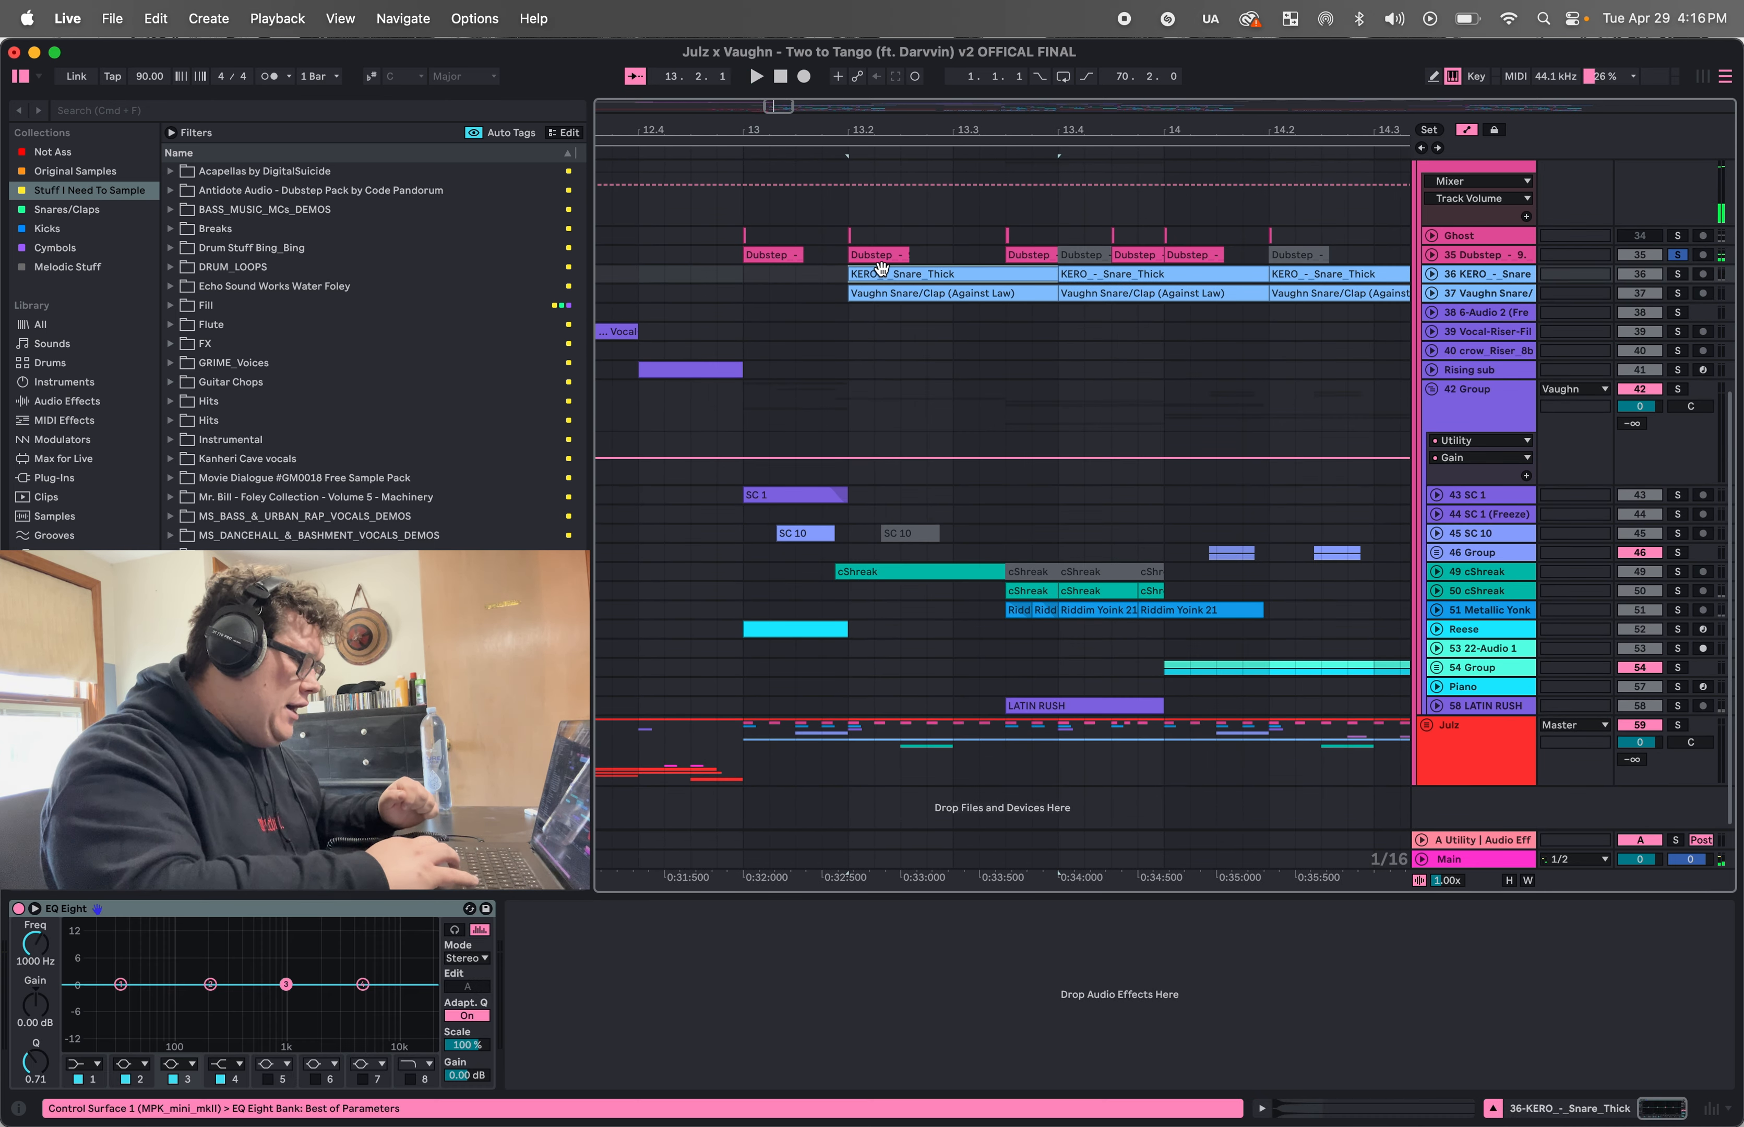
left_click(1677, 255)
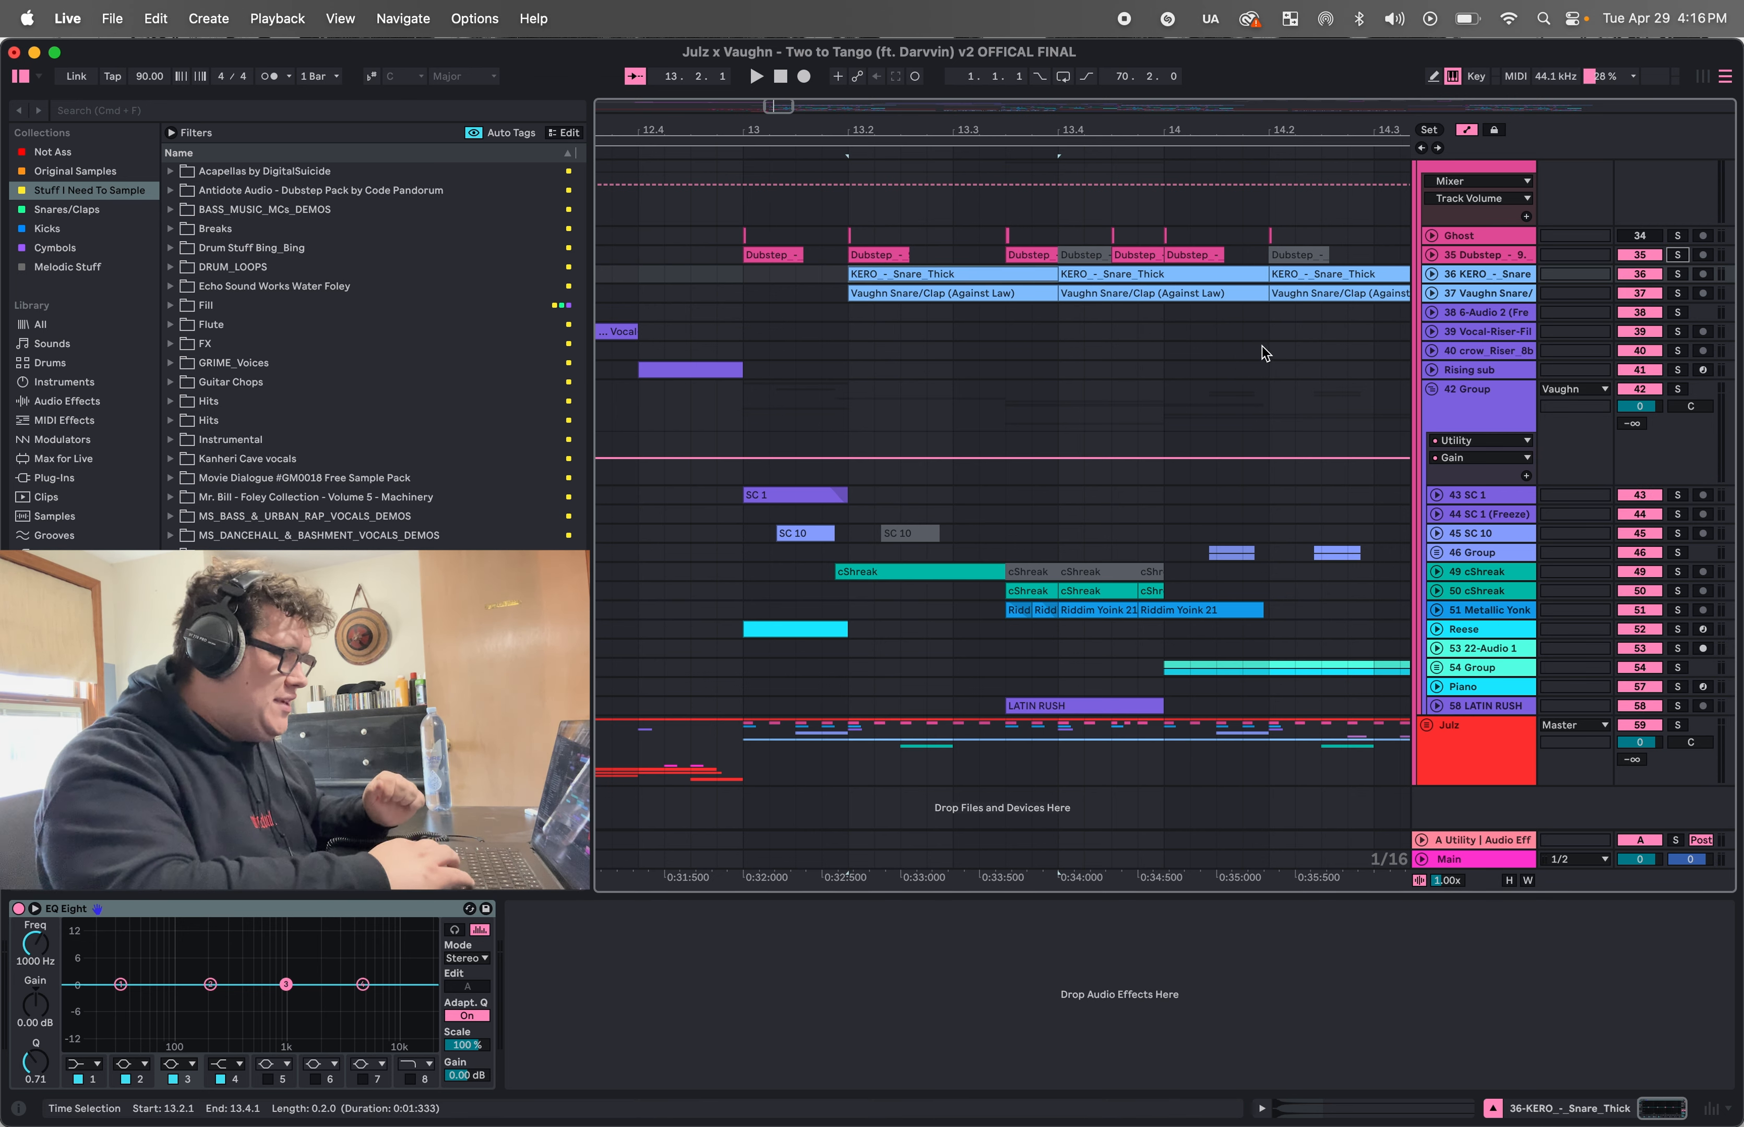
left_click(1679, 294)
key("space")
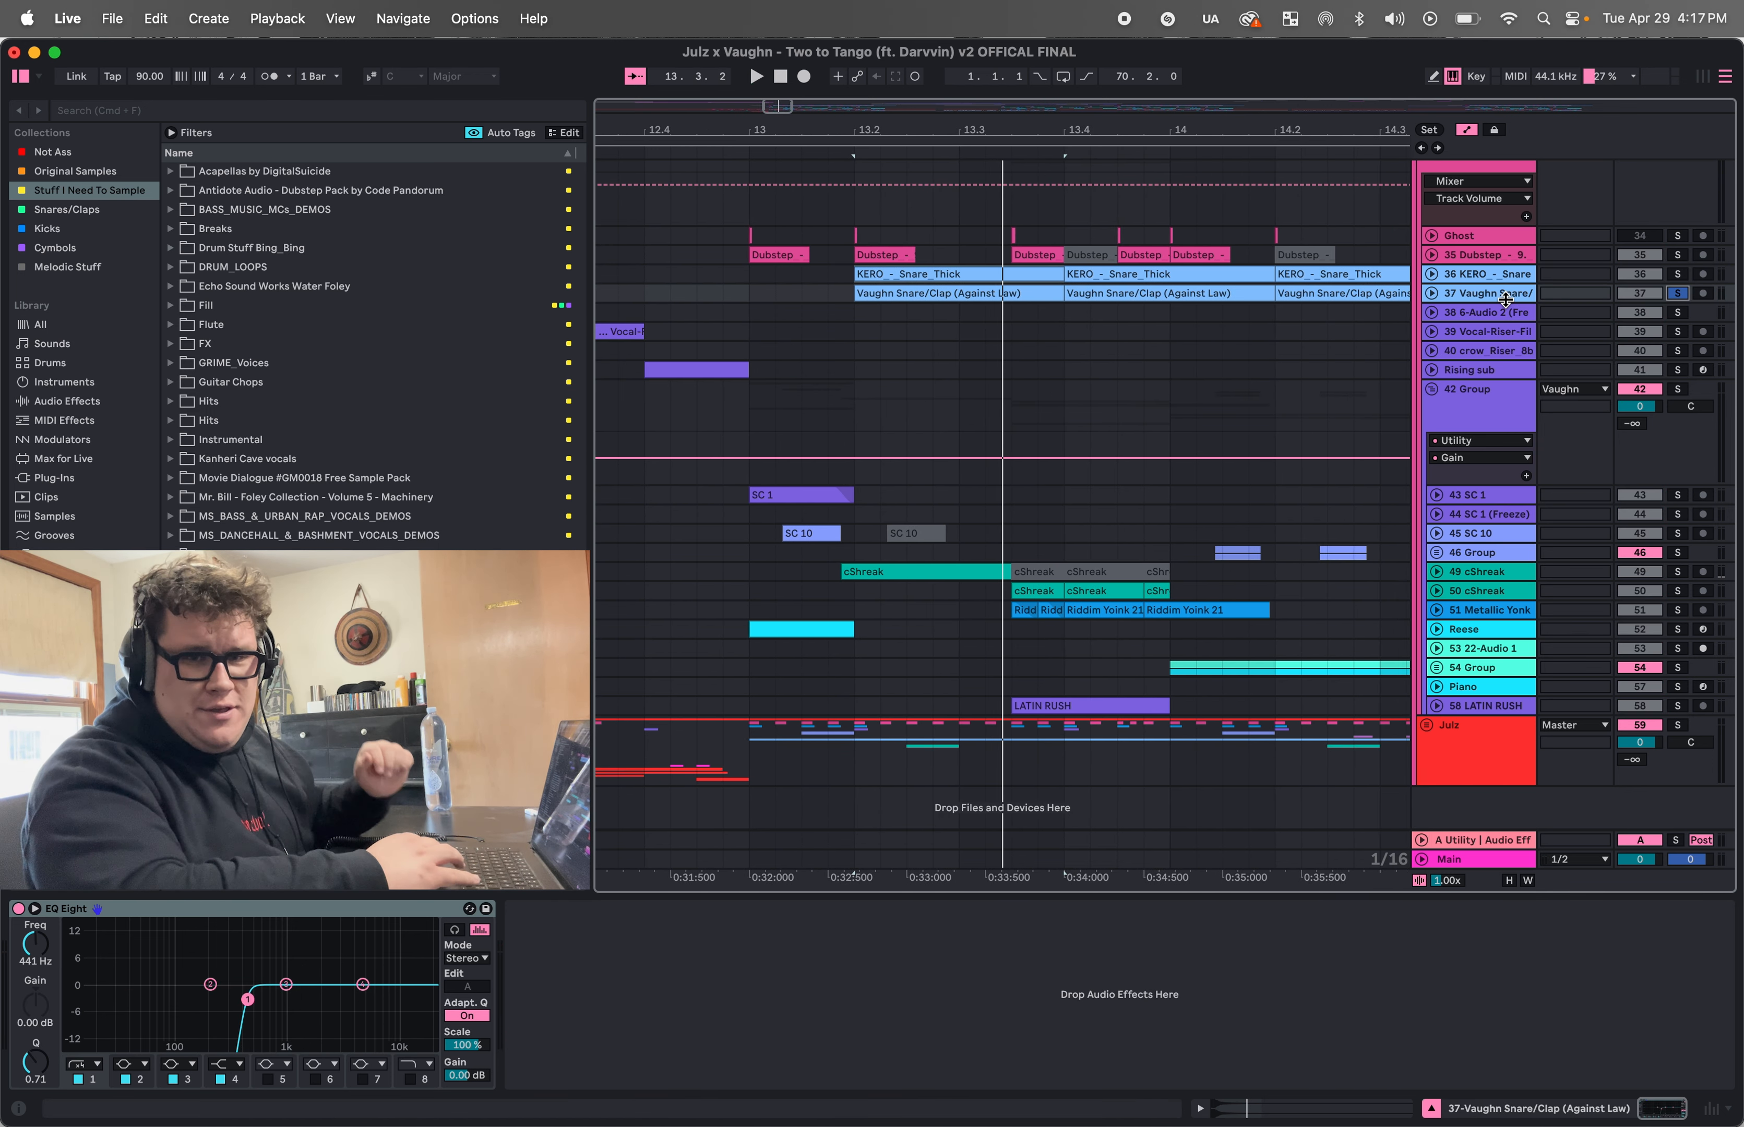
Step: Select the KERO Snare Thick and Vaughn Snare/Clap clips at 13.2, solo both tracks and play them together
left_click(900, 276)
left_click(900, 293, "shift")
left_click(1677, 293)
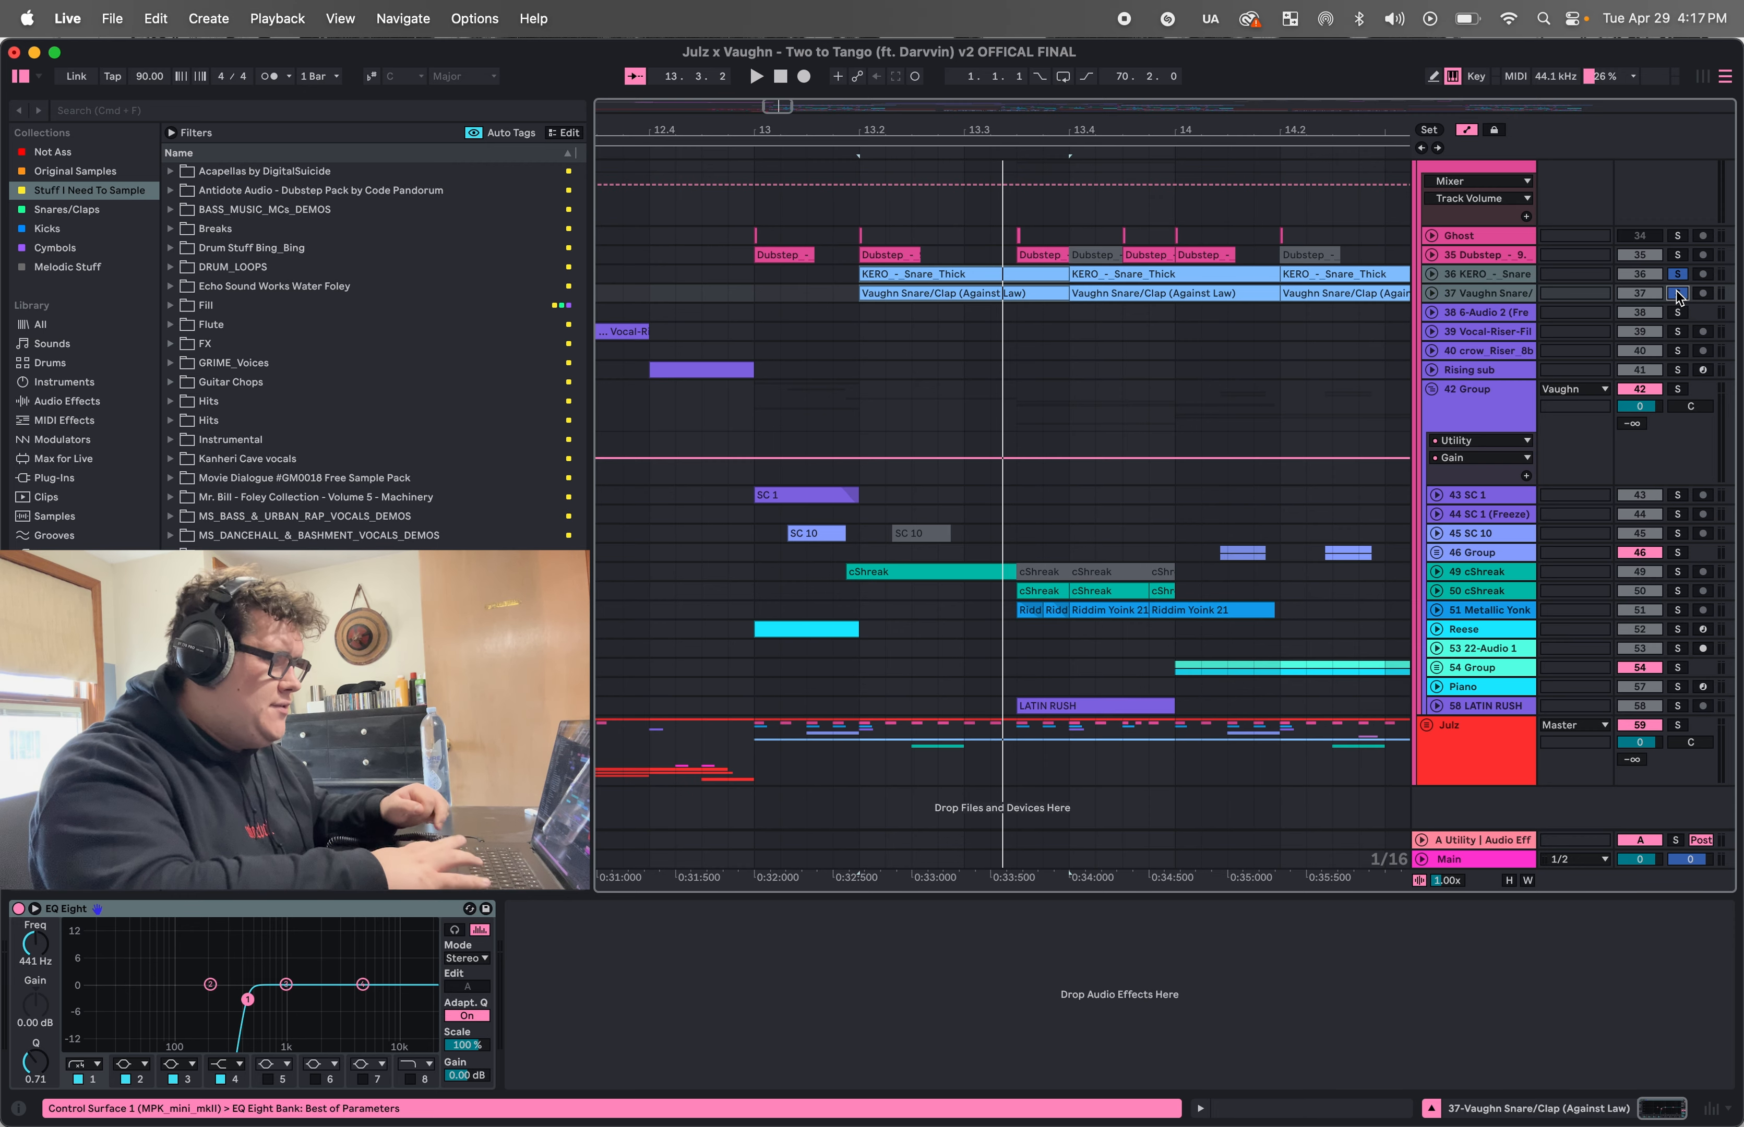
key("space")
key("space")
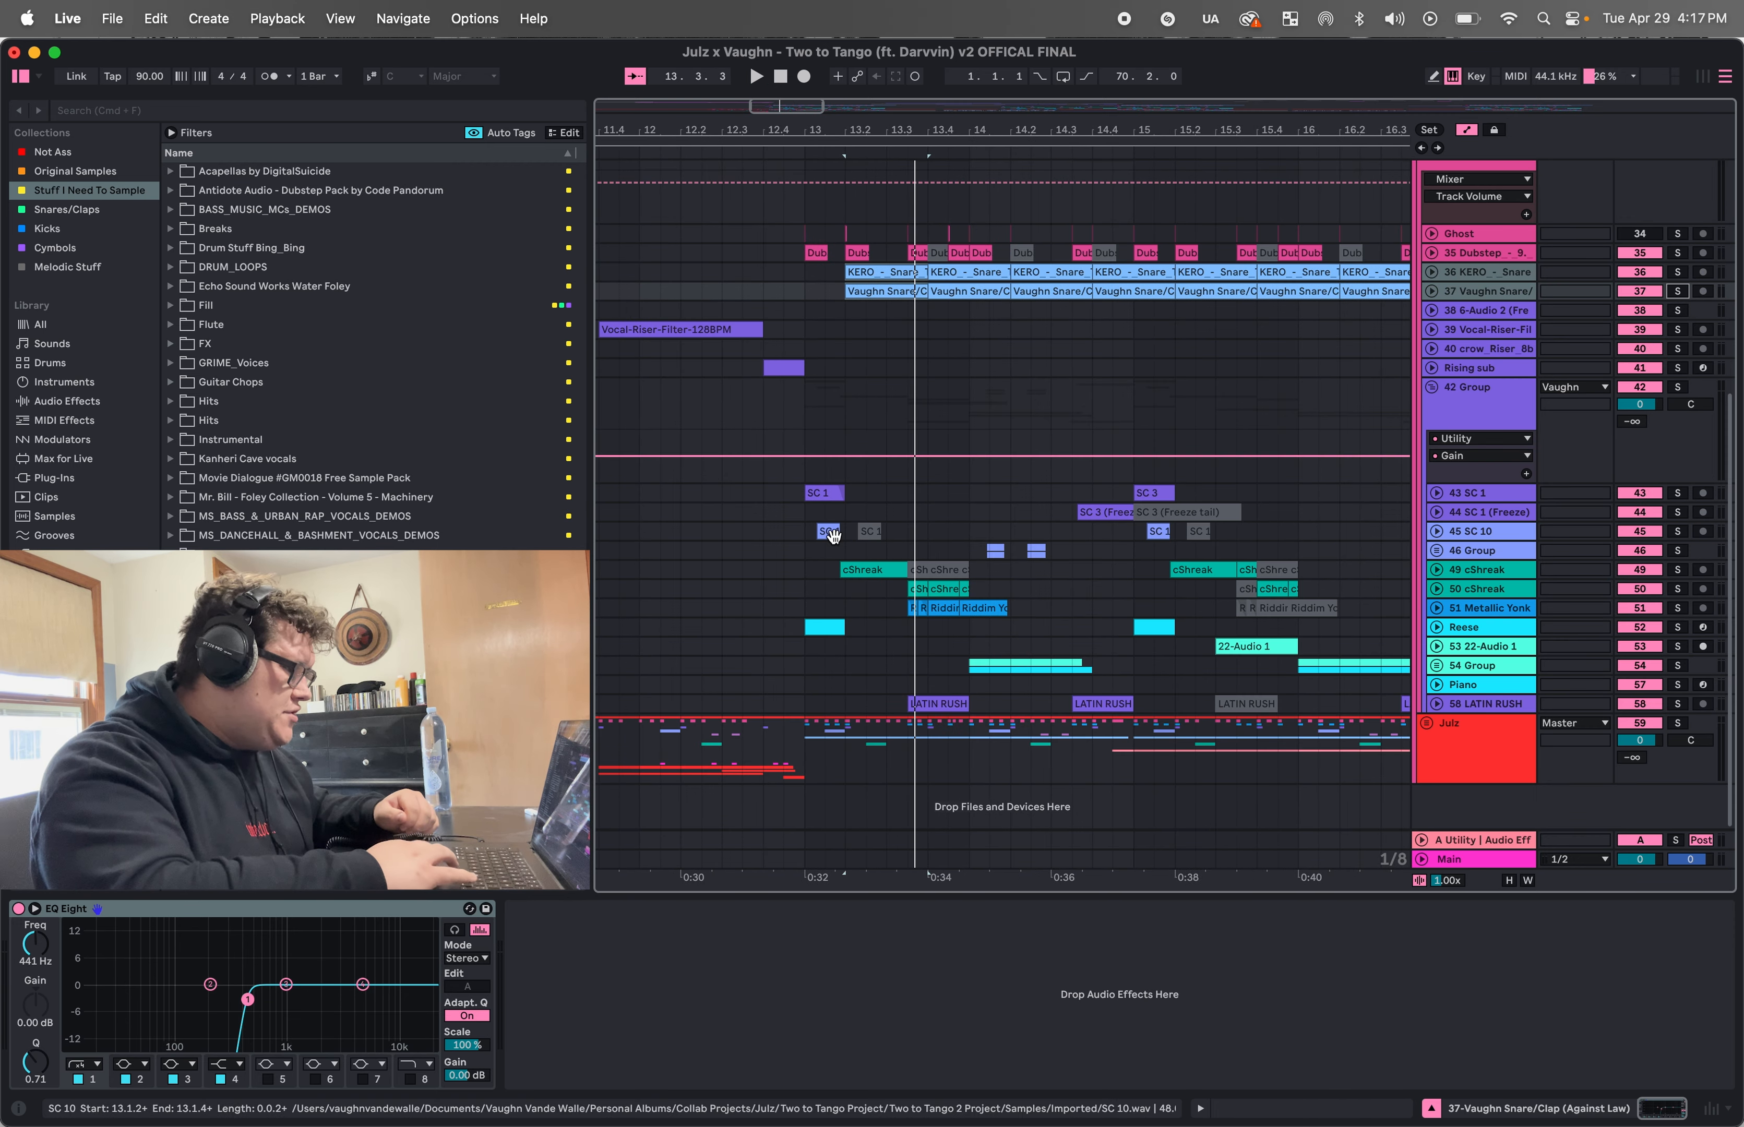
Step: Select the SC 1 clip at bar 13 and solo its track
scroll(834, 533, "up", 5)
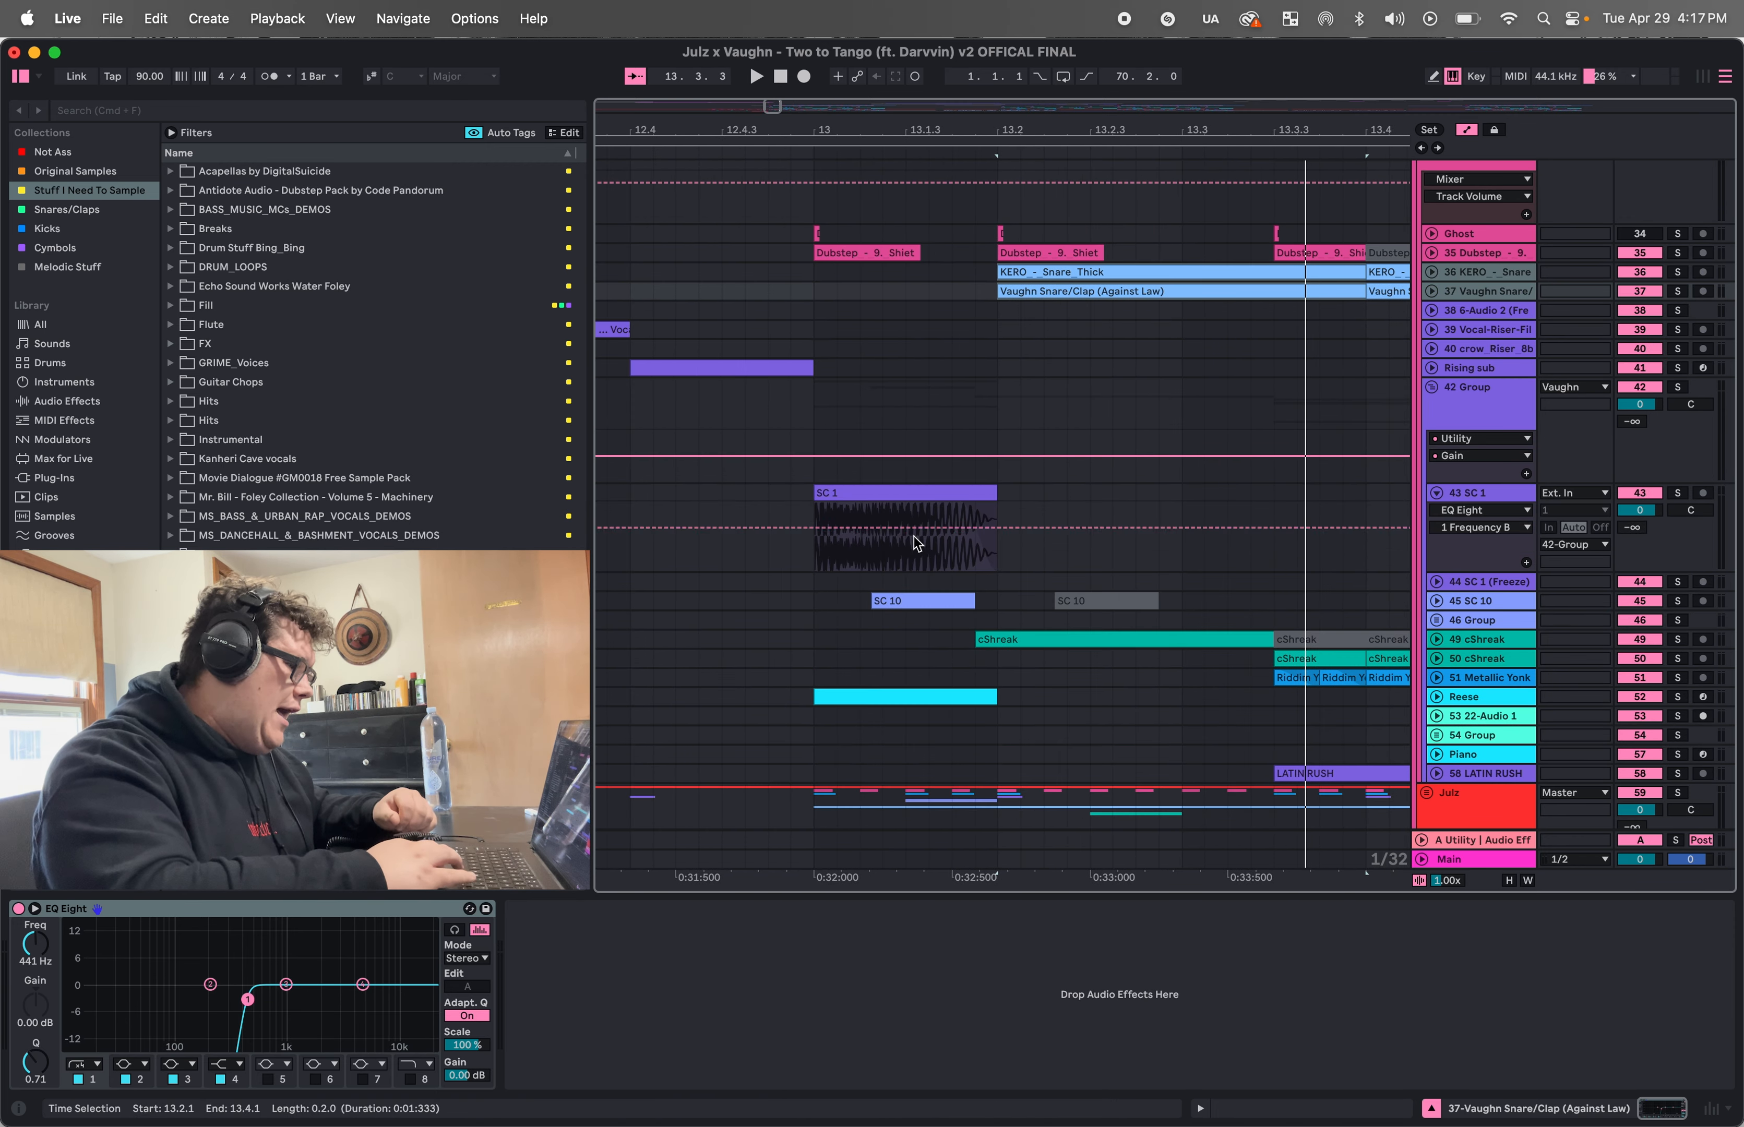
left_click(913, 494)
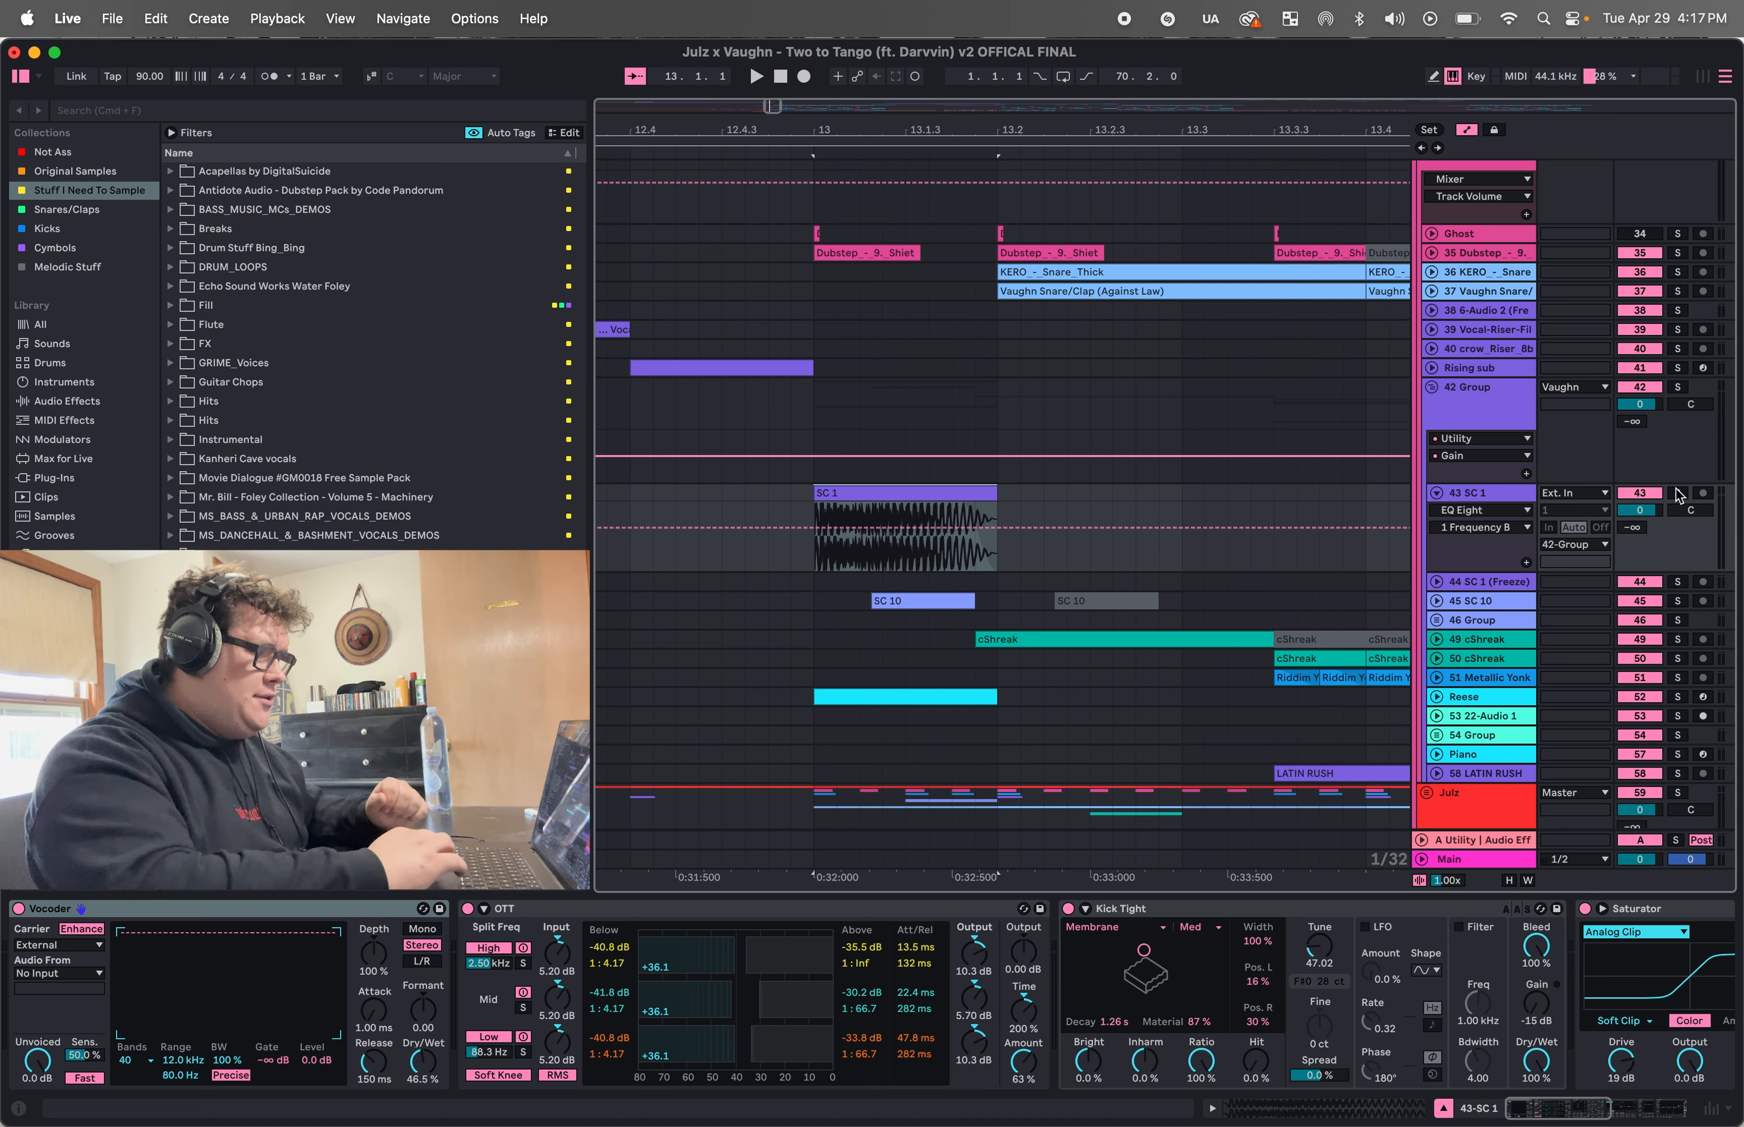
left_click(1679, 493)
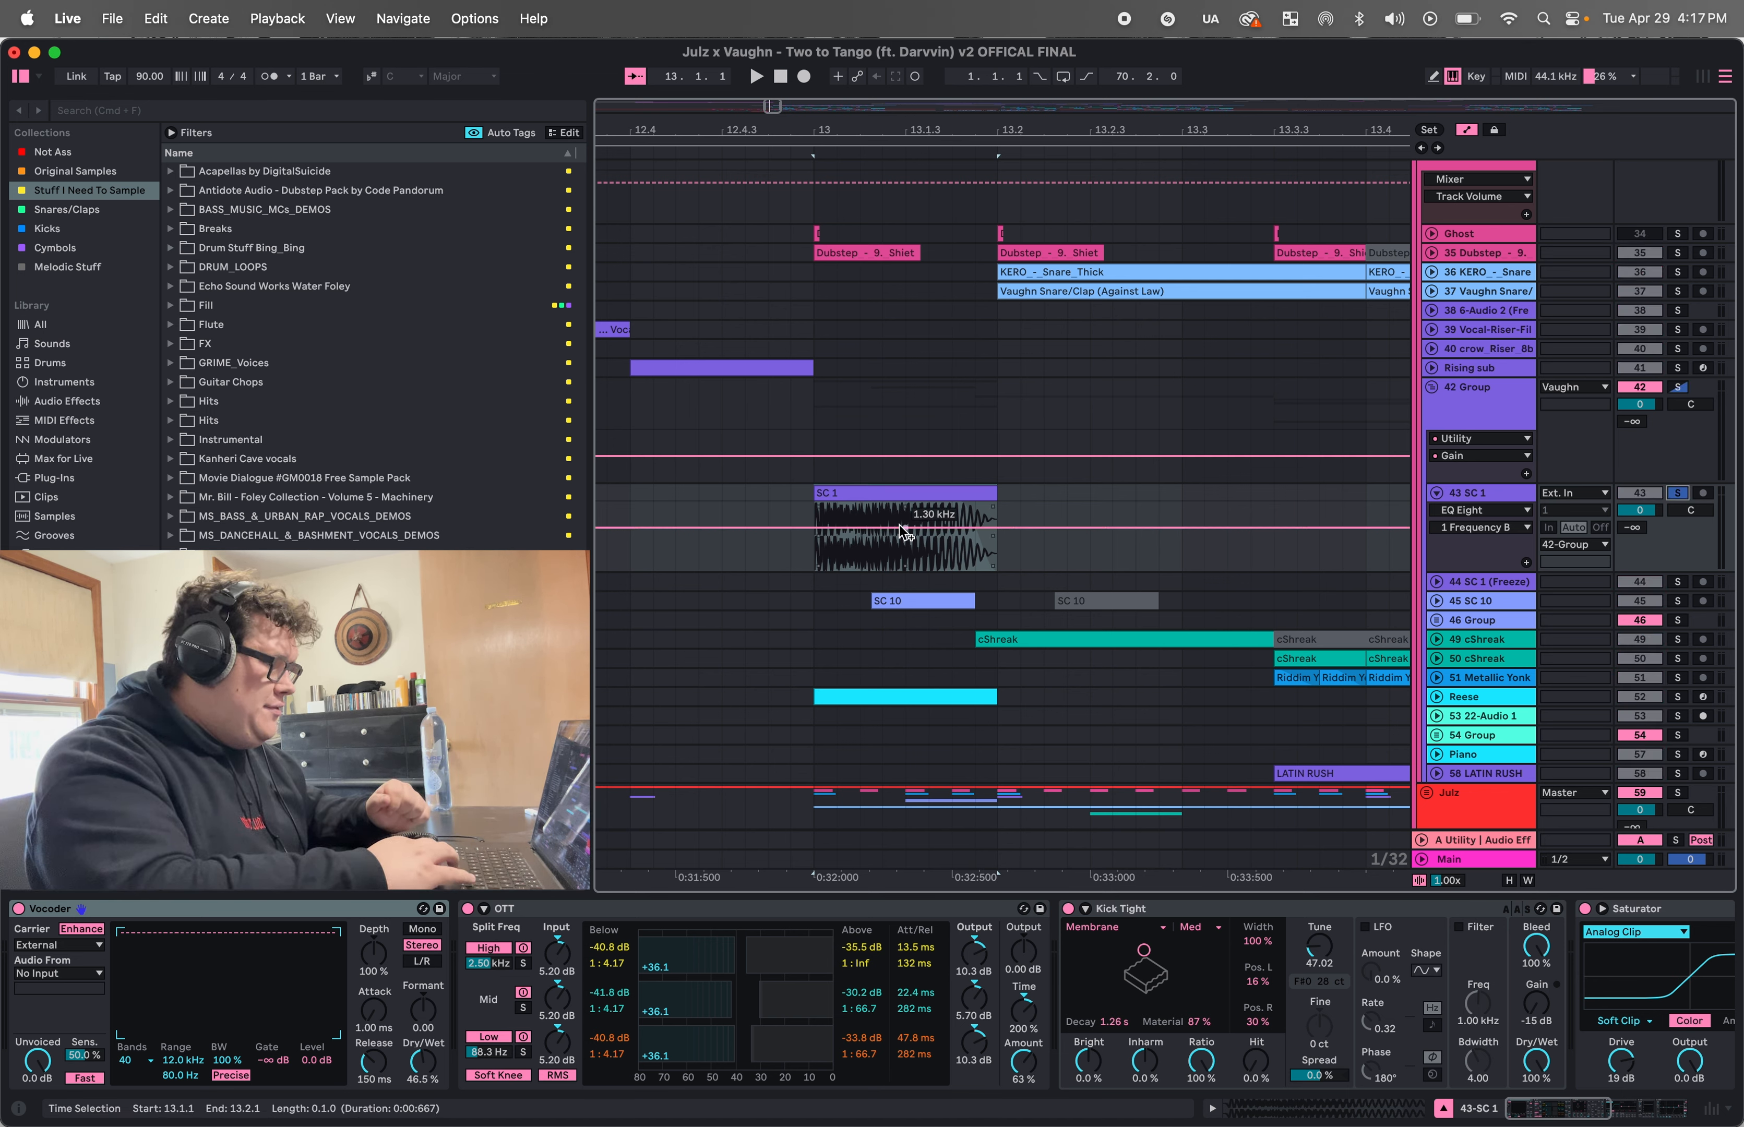